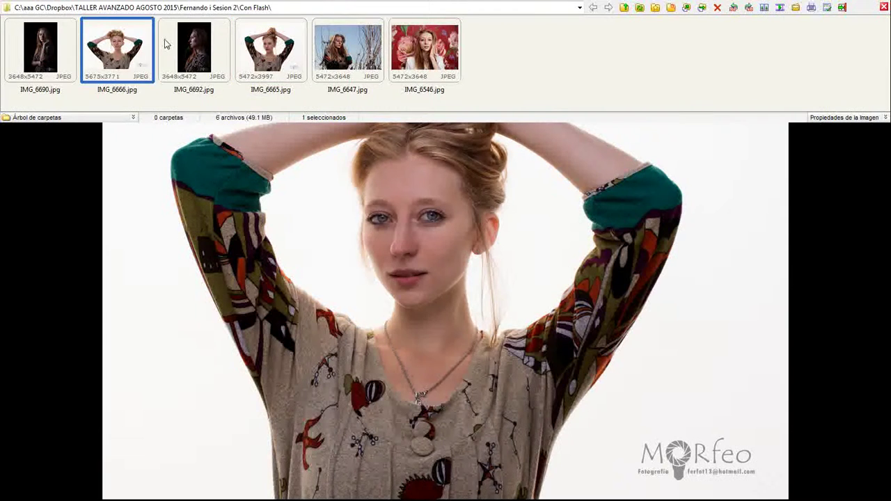
- View IMG_6666.jpg full screen, examine its EXIF metadata, and close the image viewer
double_click(585, 282)
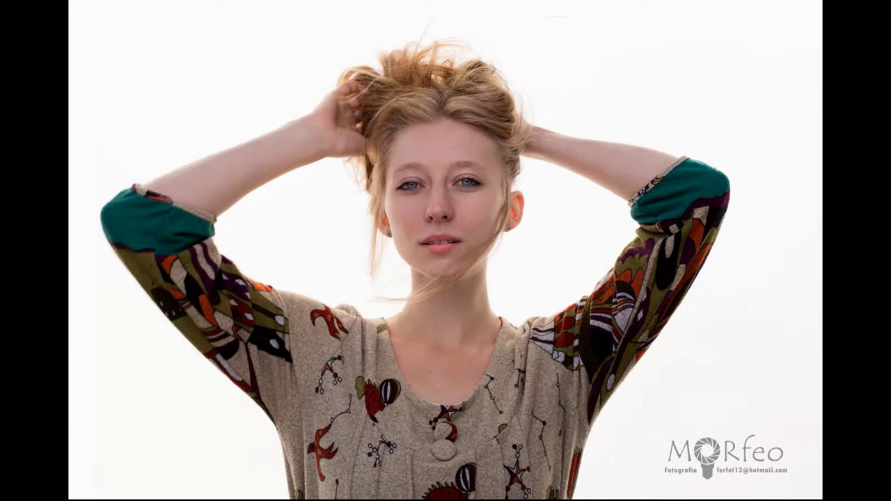
mouse_move(887, 283)
mouse_move(879, 194)
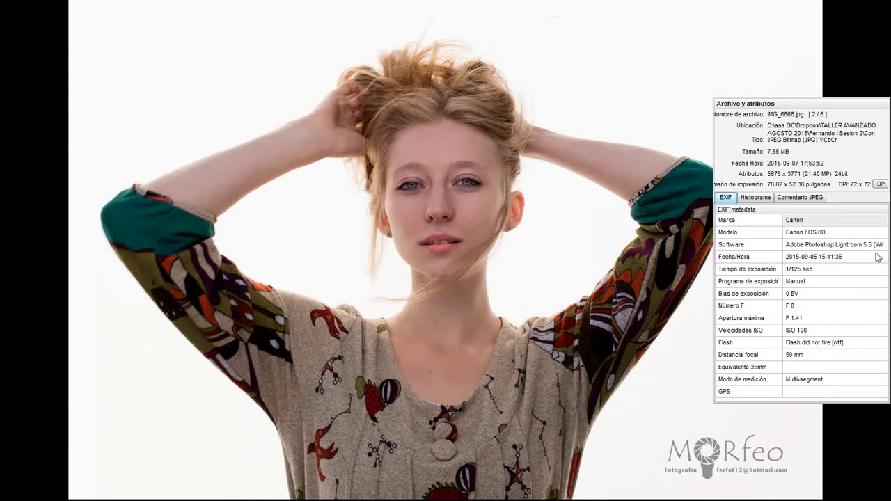
mouse_move(81, 206)
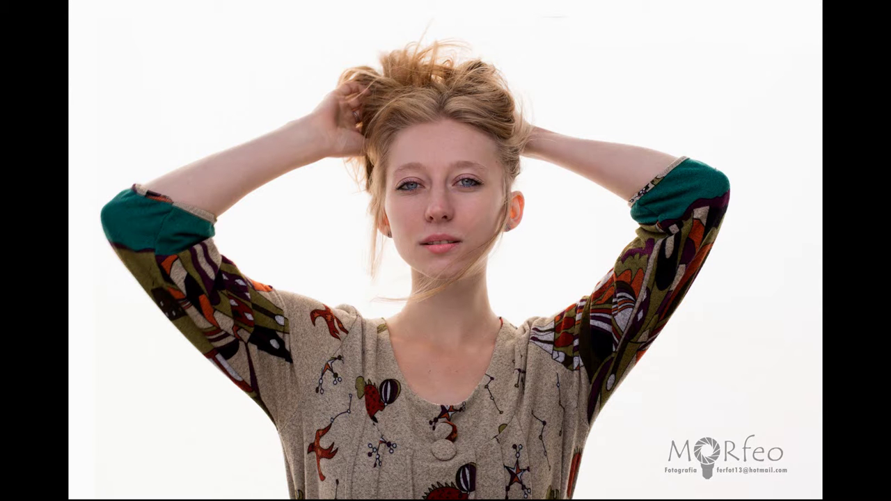
mouse_move(397, 5)
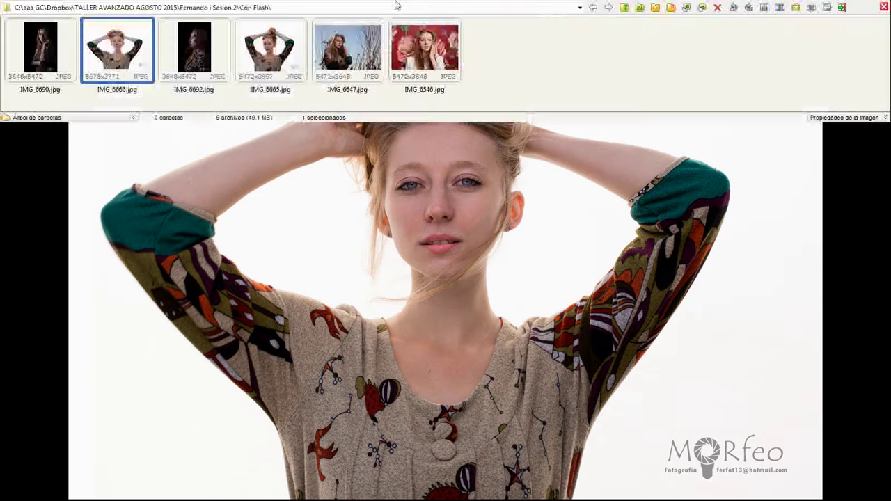
click(881, 8)
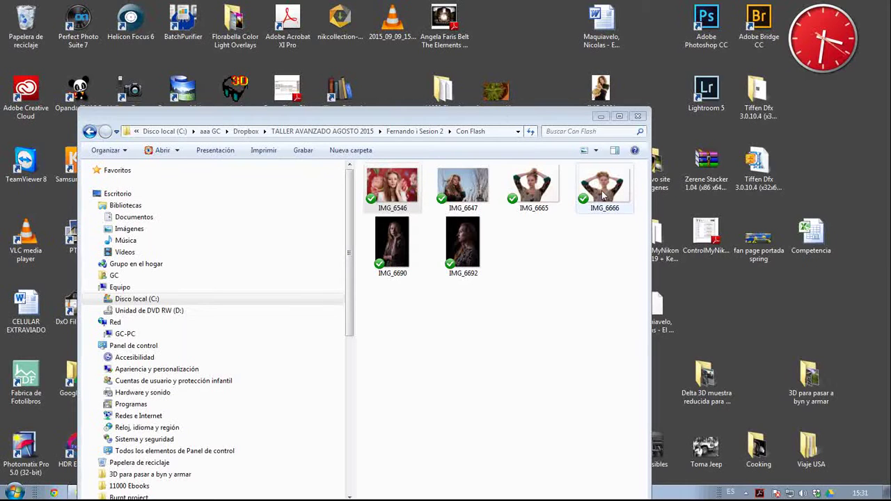
- Open IMG_6666 from the Con Flash folder in Photoshop, keeping its embedded color profile, and maximize the Photoshop window
mouse_move(602, 197)
mouse_down()
mouse_move(591, 233)
mouse_move(212, 418)
mouse_move(115, 488)
mouse_move(686, 293)
mouse_move(807, 469)
mouse_move(685, 487)
mouse_move(668, 156)
mouse_move(578, 258)
mouse_move(603, 197)
mouse_up()
drag(482, 124, 529, 38)
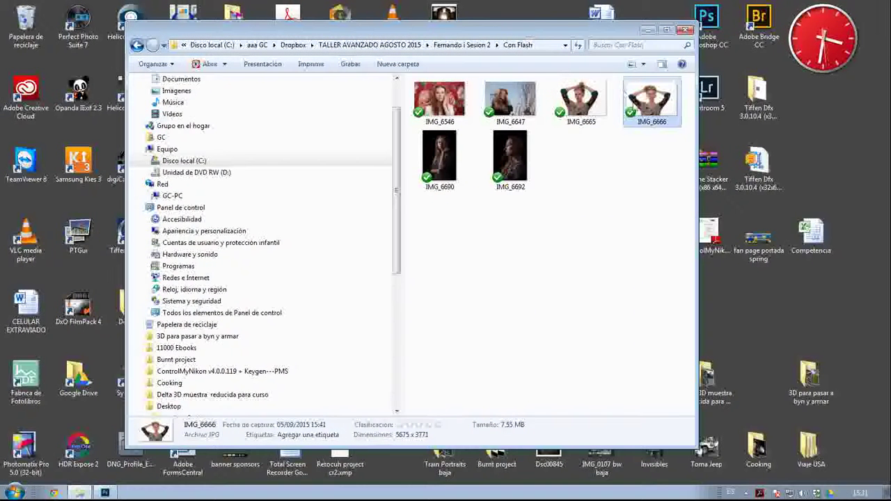
drag(637, 105, 372, 306)
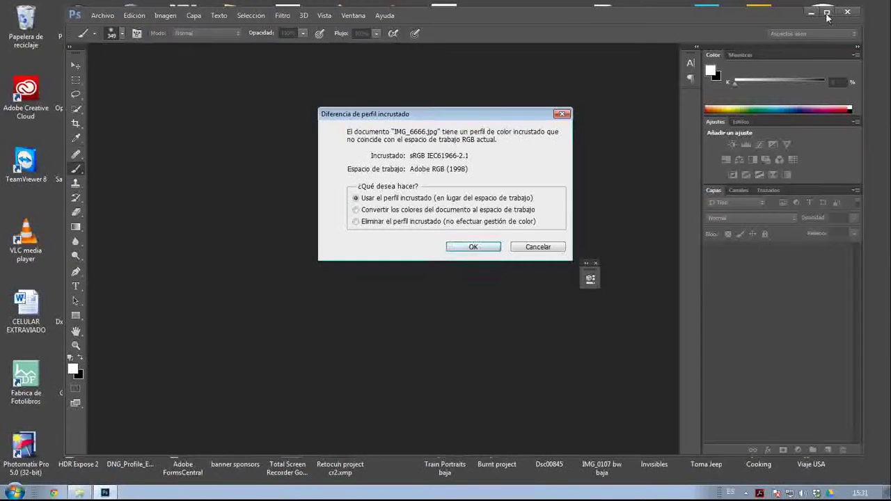
click(459, 248)
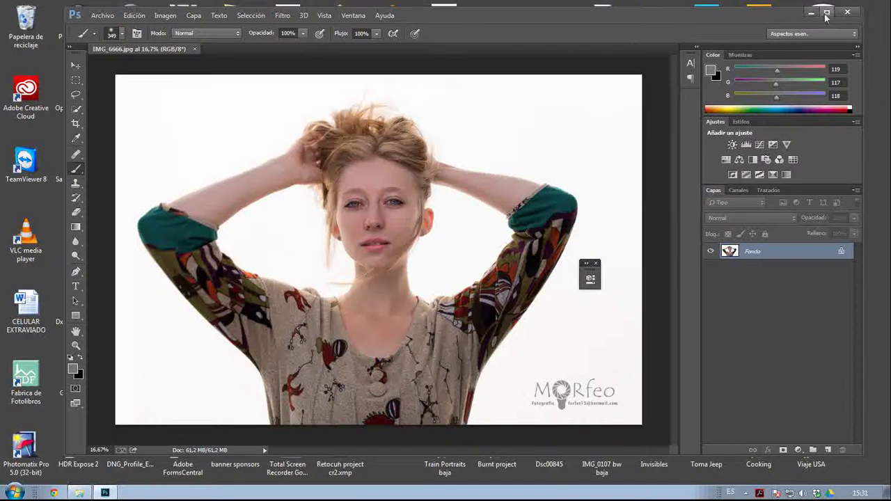
click(827, 12)
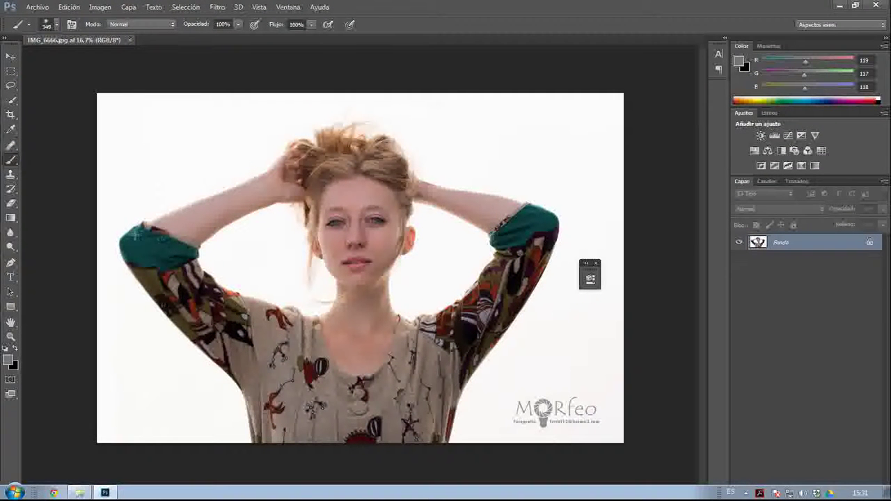
- Open the photo in the Alien Skin Exposure 7 filter
click(217, 7)
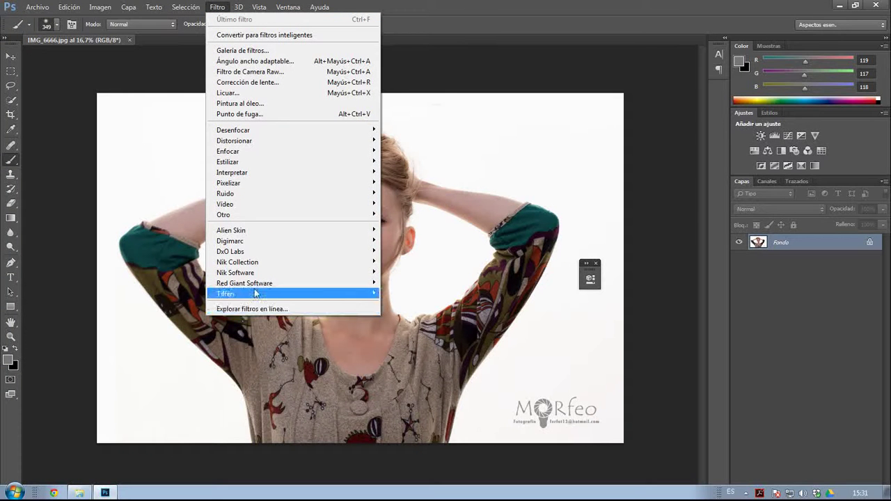
mouse_move(306, 230)
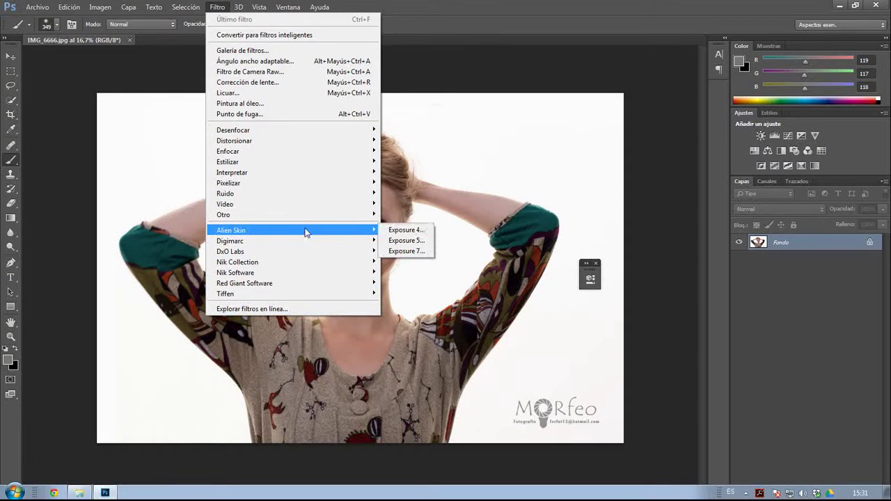
click(409, 251)
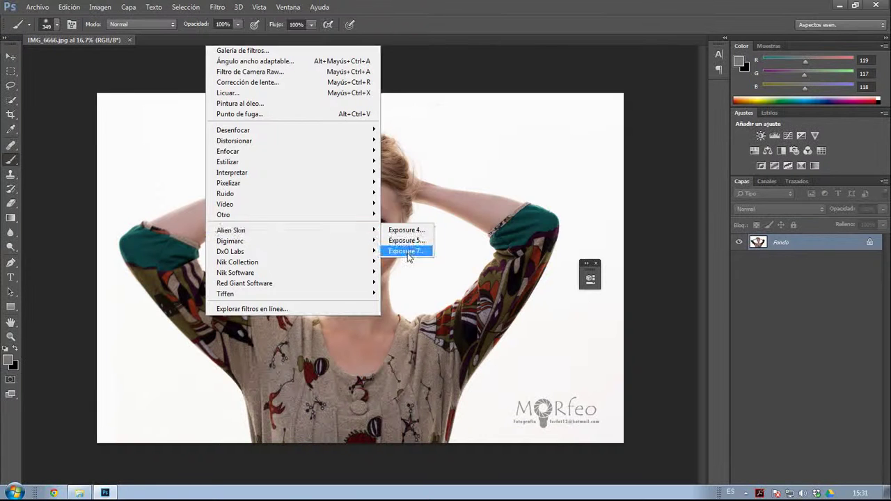
click(480, 266)
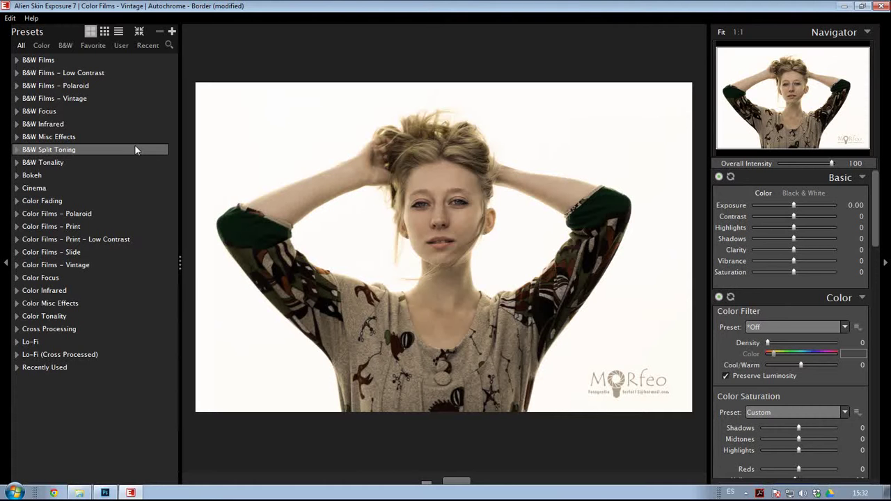
- Show only color presets and compare Fuji Pro 160C, Fuji Reala, Fuji Pro 800Z and Fuji Superia X-TRA 400 from the low-contrast print films
click(41, 46)
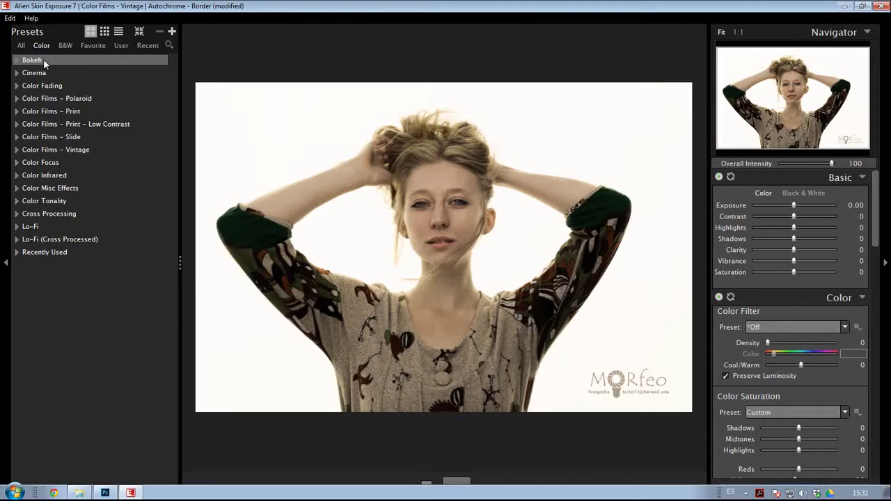
click(87, 125)
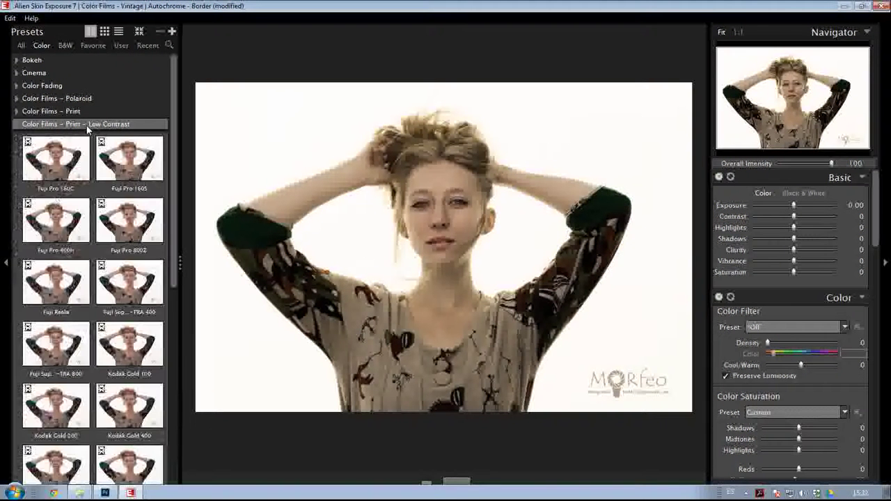
click(75, 157)
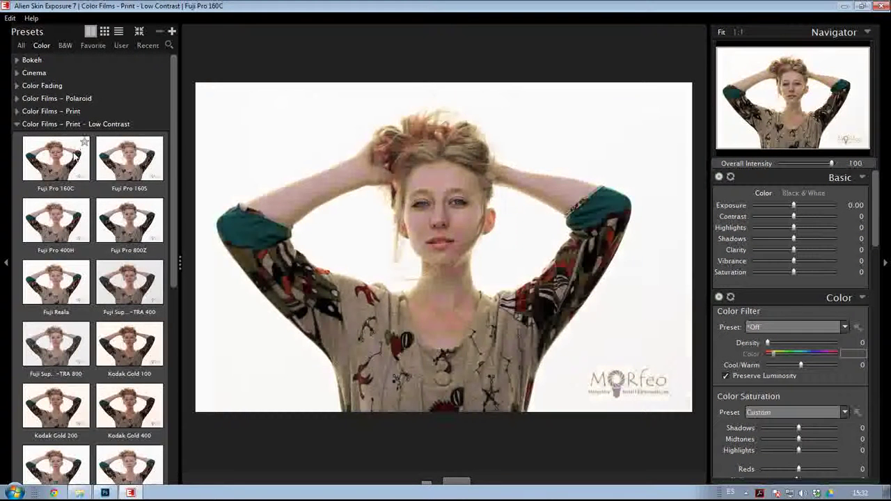
click(84, 267)
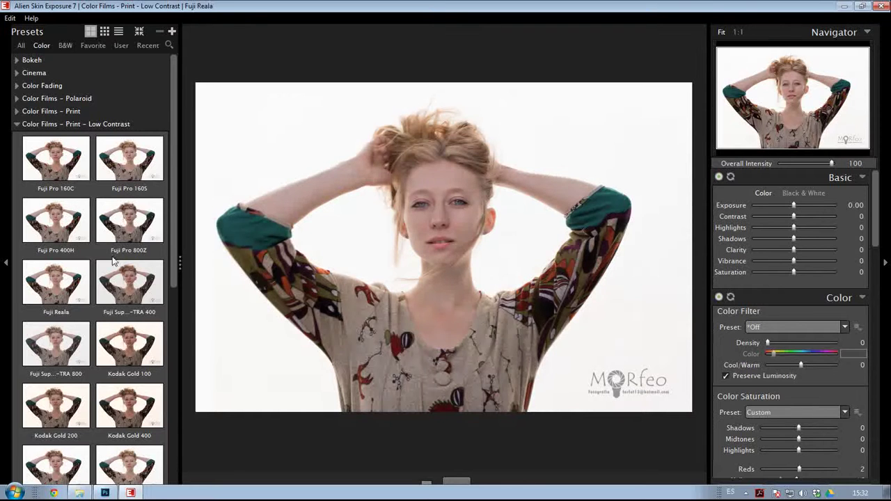
click(120, 227)
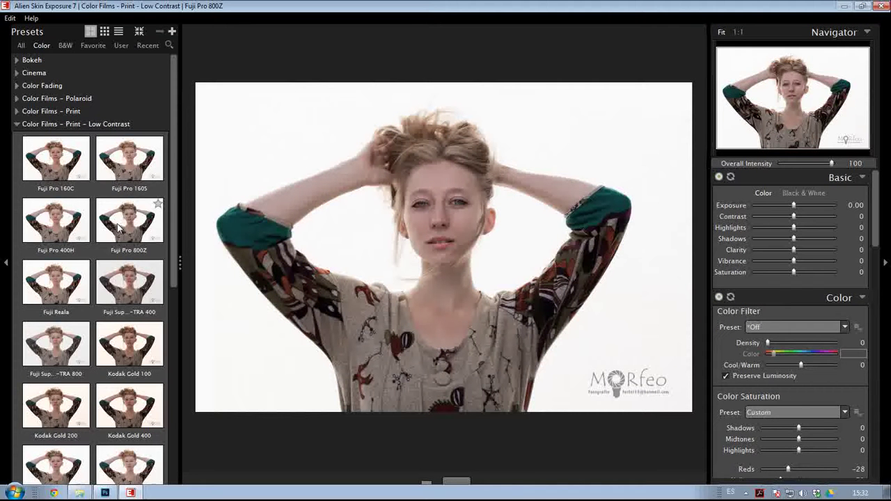
click(119, 278)
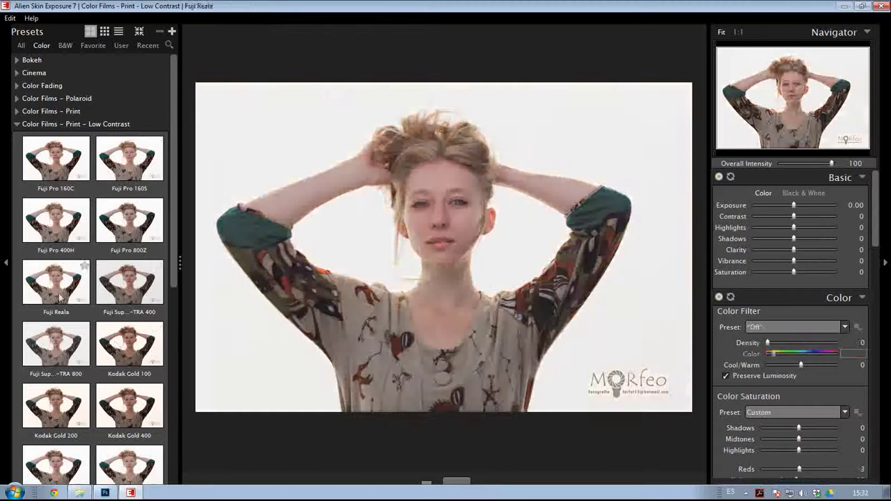
click(60, 296)
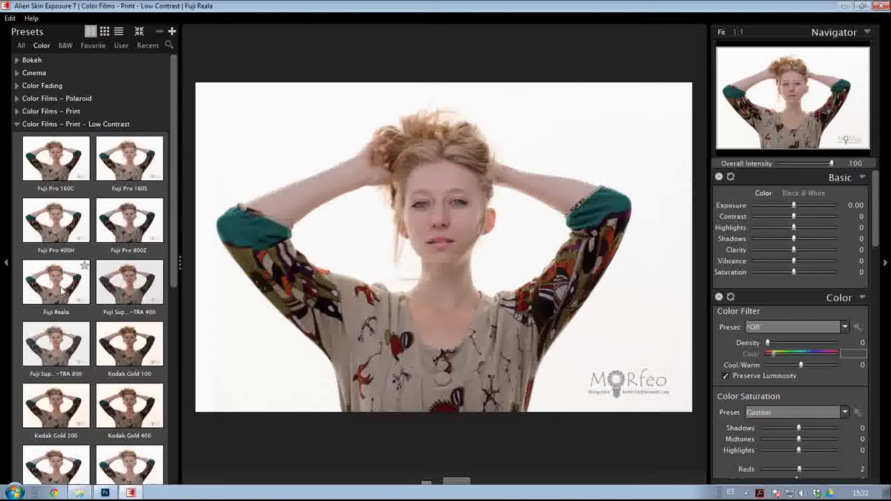
- Apply the low-contrast Fuji Pro 400H preset and lower the exposure slightly
click(61, 232)
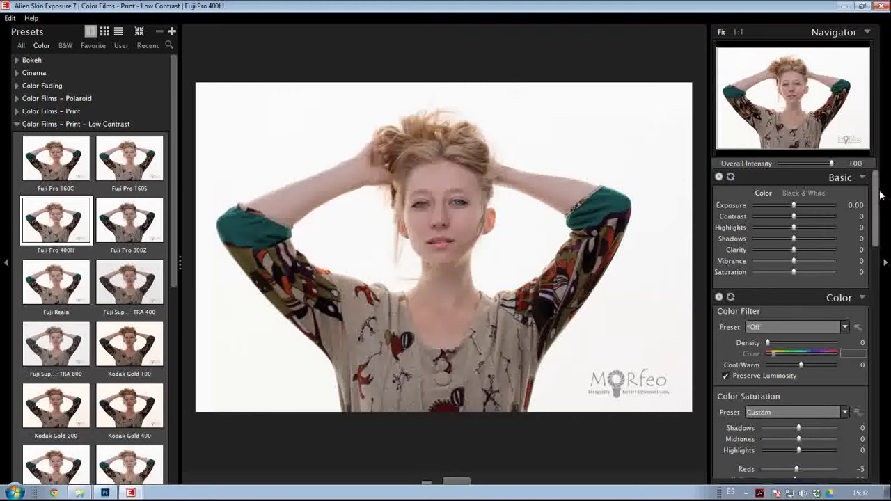
drag(795, 207, 789, 207)
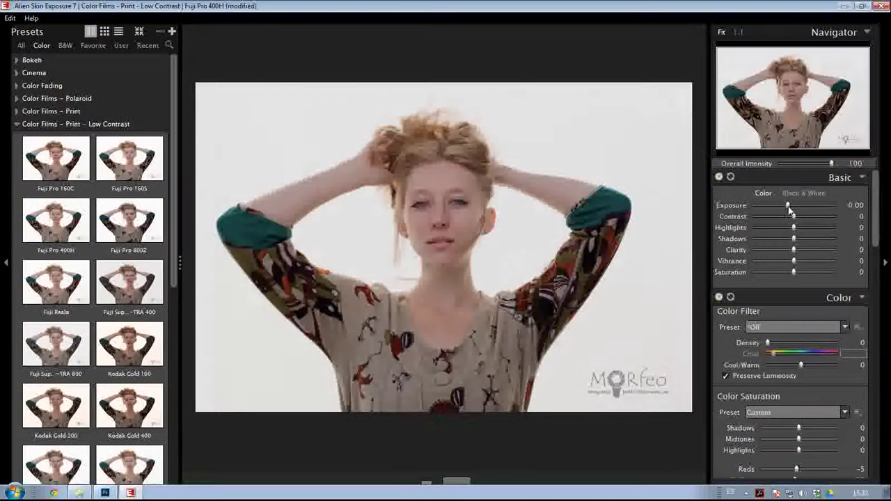
- Expand the Bokeh preset group and look through the Texture, Focus, Grain and IR adjustment settings
click(54, 61)
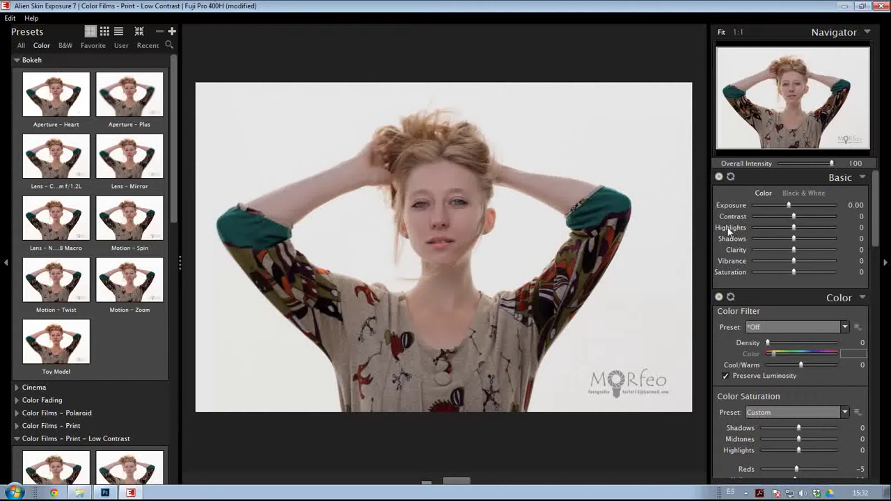
drag(876, 210, 847, 339)
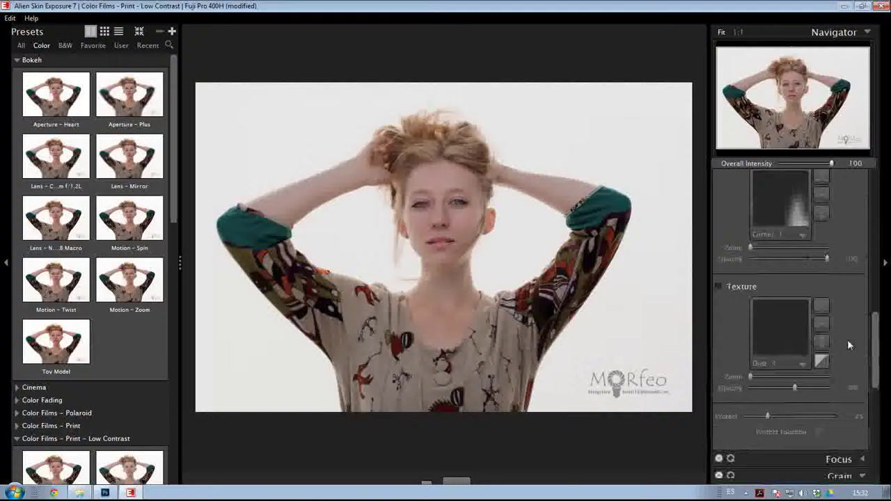
scroll(875, 385, down, 1)
scroll(875, 385, down, 1)
click(863, 387)
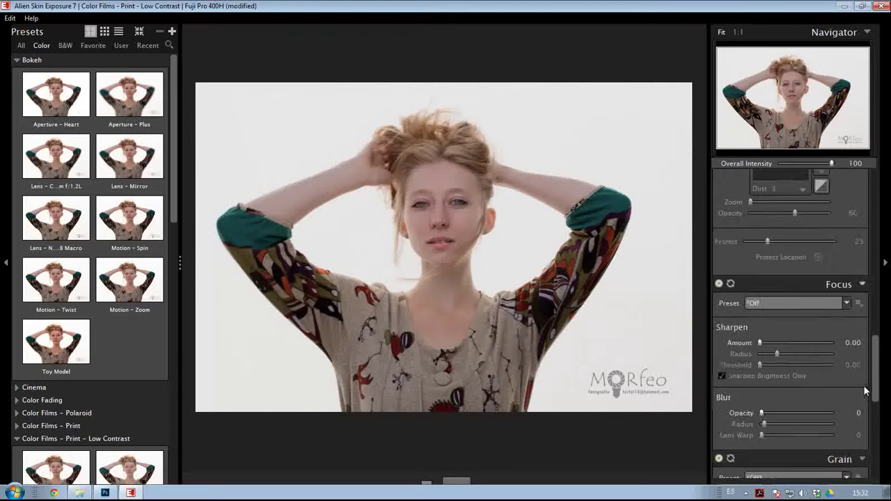
drag(875, 381, 870, 452)
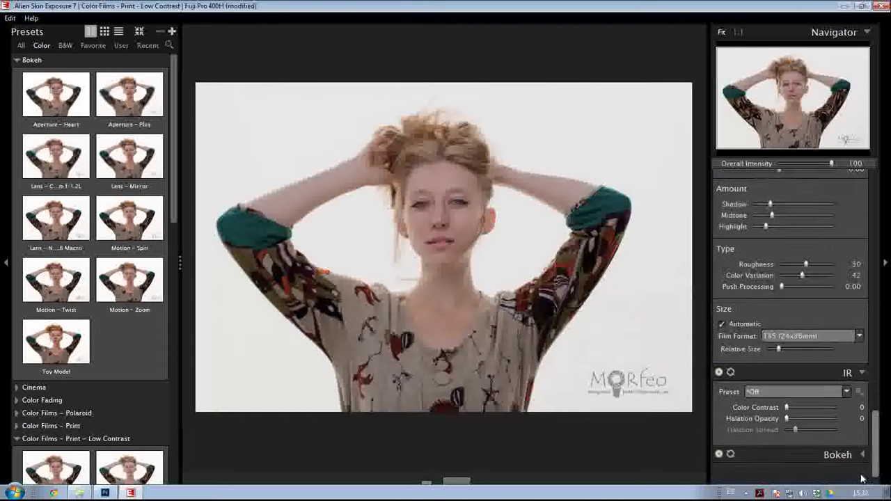
- Compare the Aperture and Lens bokeh presets on the portrait and apply Lens - Nikon 105mm f/2.8 Macro
click(60, 101)
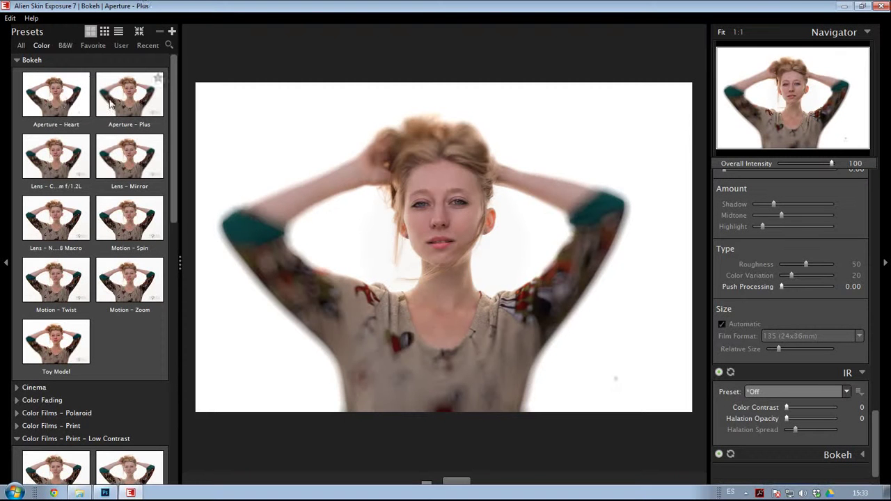
click(144, 159)
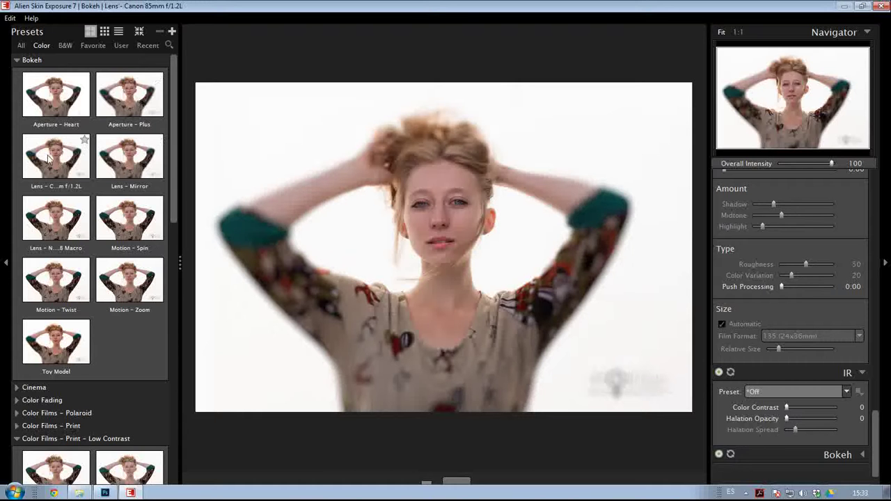
click(48, 224)
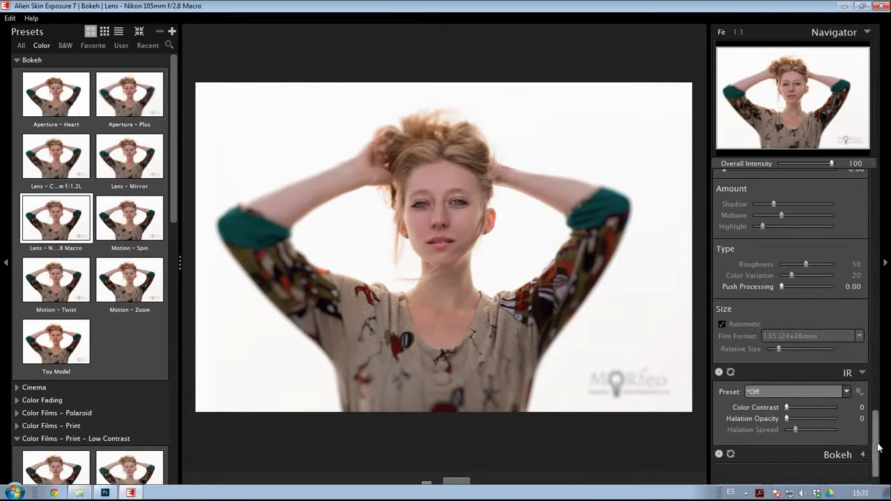
- Expand the Bokeh settings and set the lens Amount to 4, Zoom to 8, Twist to -54 and Creamy to 100
mouse_move(877, 453)
mouse_down()
mouse_move(882, 378)
mouse_move(883, 449)
mouse_up()
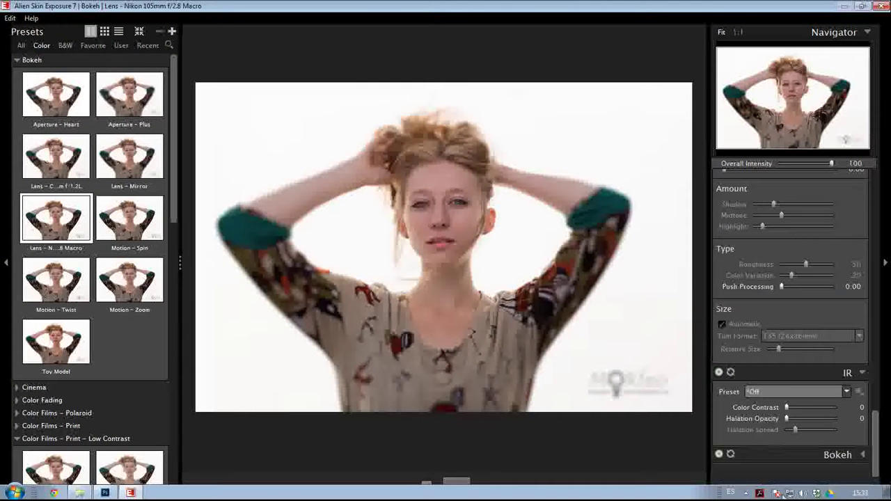
click(861, 455)
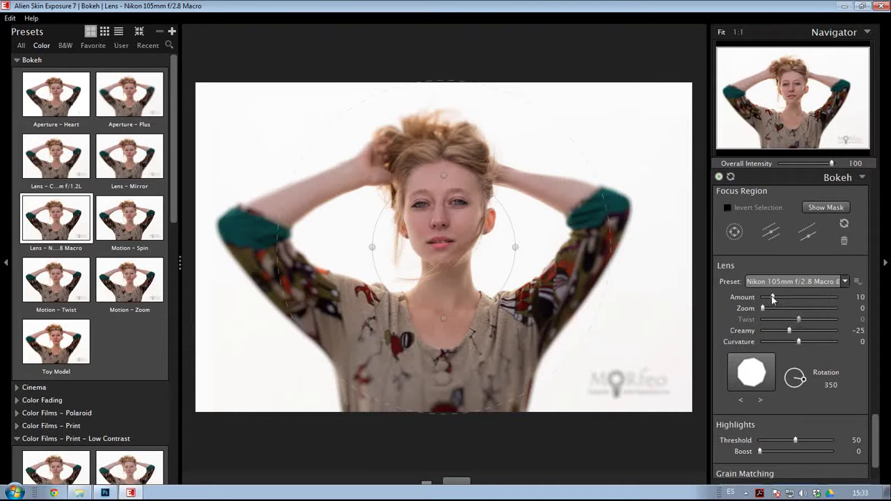
drag(772, 300, 766, 297)
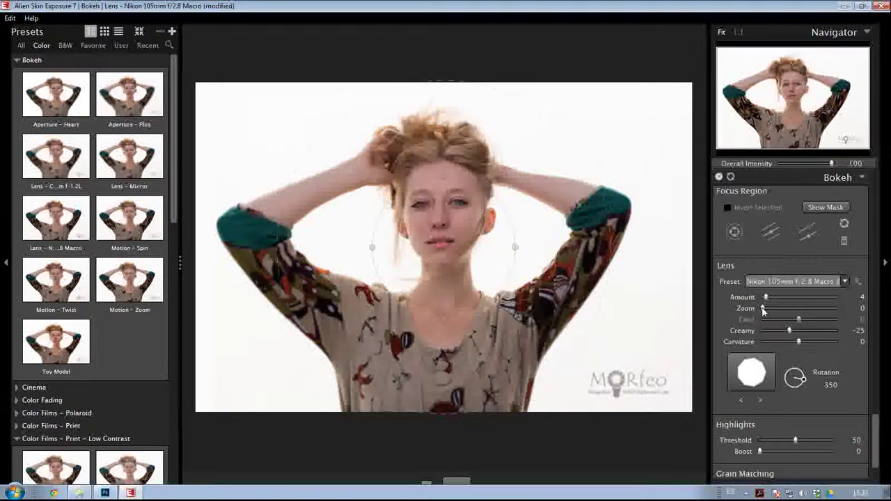
drag(763, 310, 844, 337)
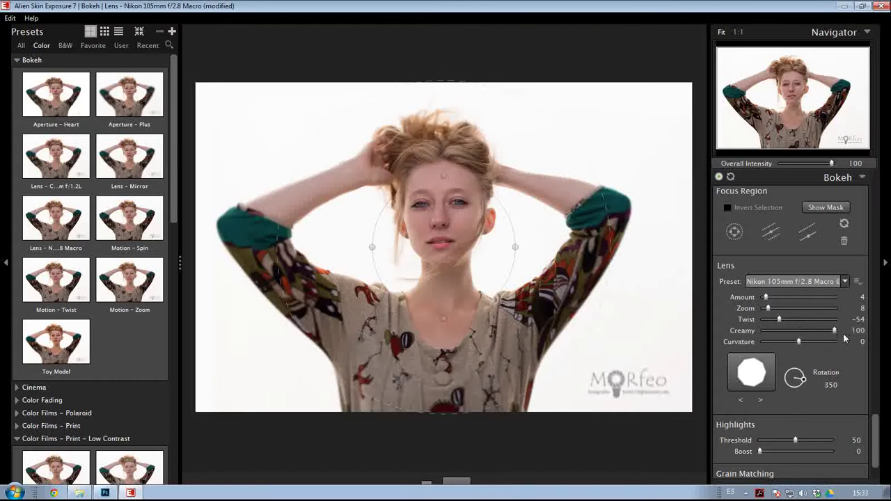
- Raise the bokeh lens Amount to 6 and set its Curvature to 7
drag(766, 298, 770, 298)
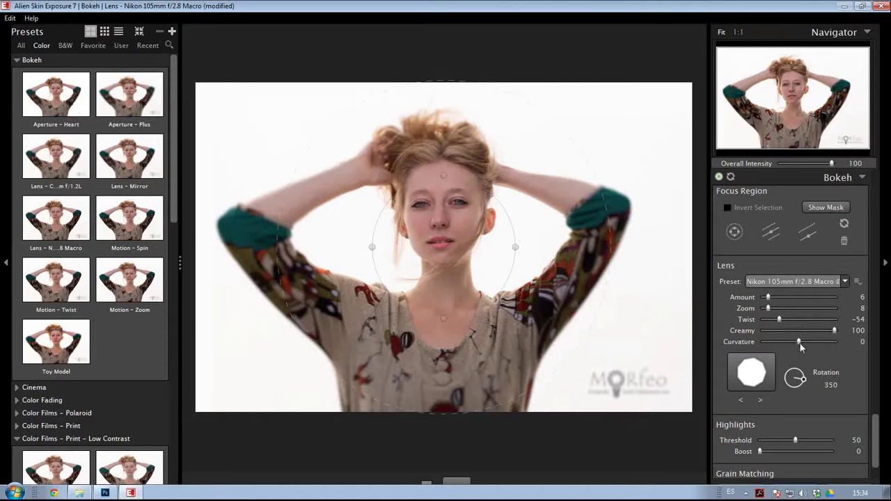
mouse_move(798, 342)
mouse_down()
mouse_move(834, 342)
mouse_move(750, 345)
mouse_move(800, 350)
mouse_up()
drag(875, 435, 873, 465)
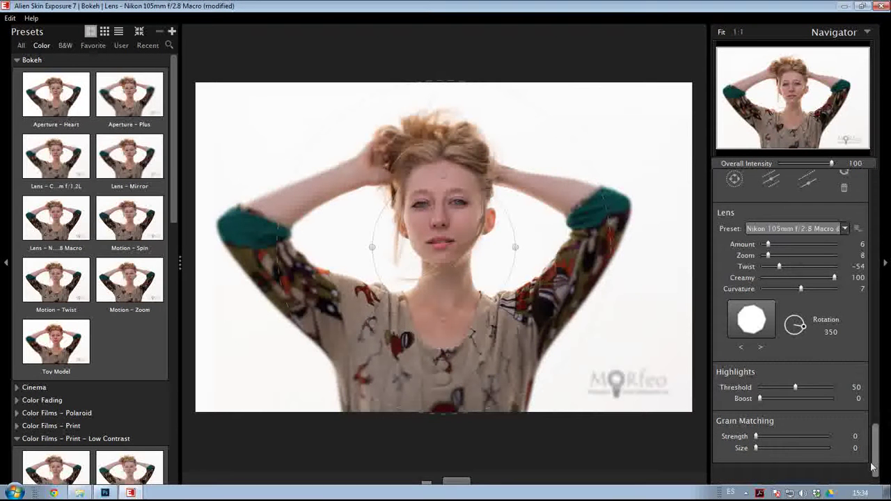
- Apply the customized Nikon 105mm f/2.8 Macro bokeh to the portrait, temporarily docking the taskbar at the side of the desktop
drag(725, 492, 5, 409)
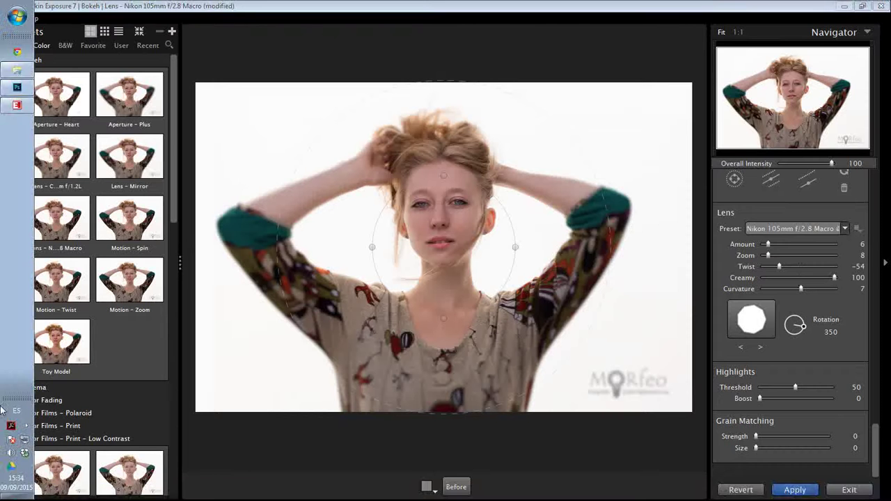
click(785, 490)
click(795, 489)
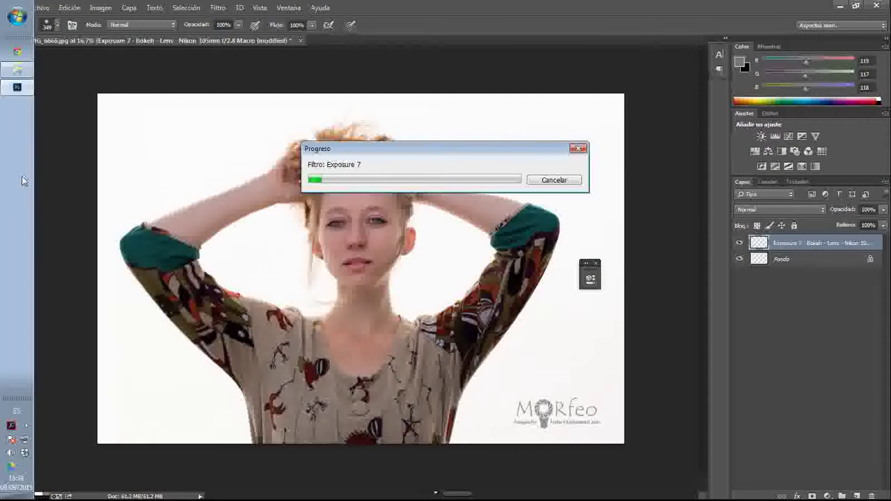
drag(14, 180, 305, 494)
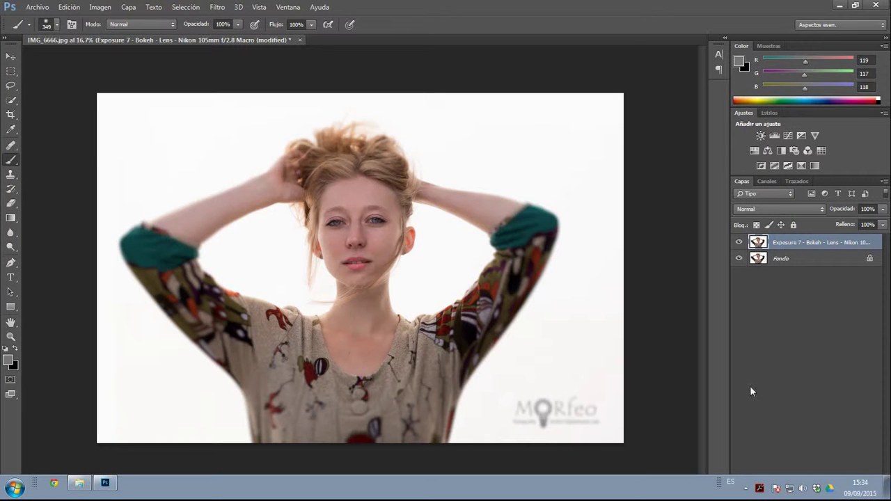
- Reduce the maximized window, add a layer mask to the Exposure 7 bokeh layer and set a black brush at 13% opacity
double_click(610, 10)
drag(606, 10, 576, 10)
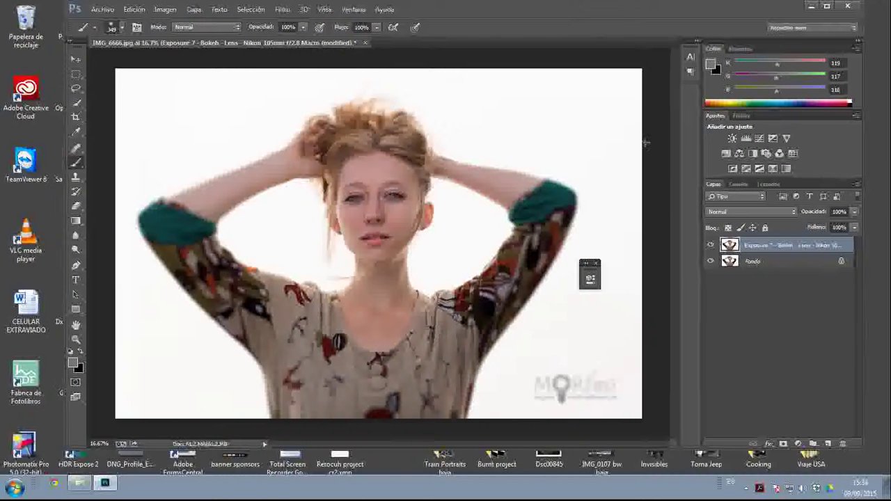
click(783, 443)
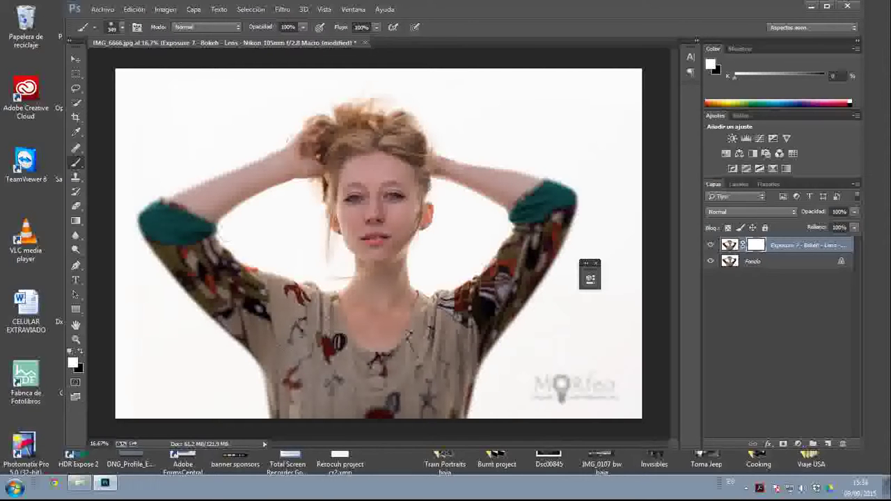
click(302, 26)
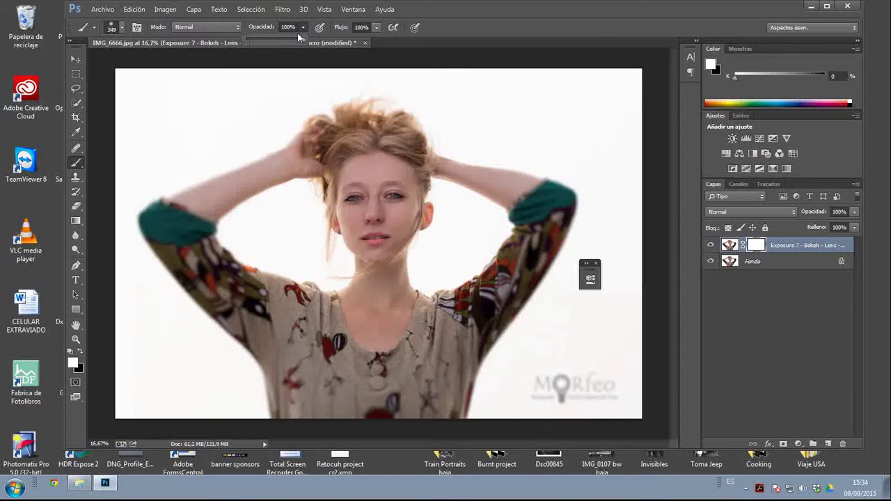
drag(304, 39, 251, 39)
key(x)
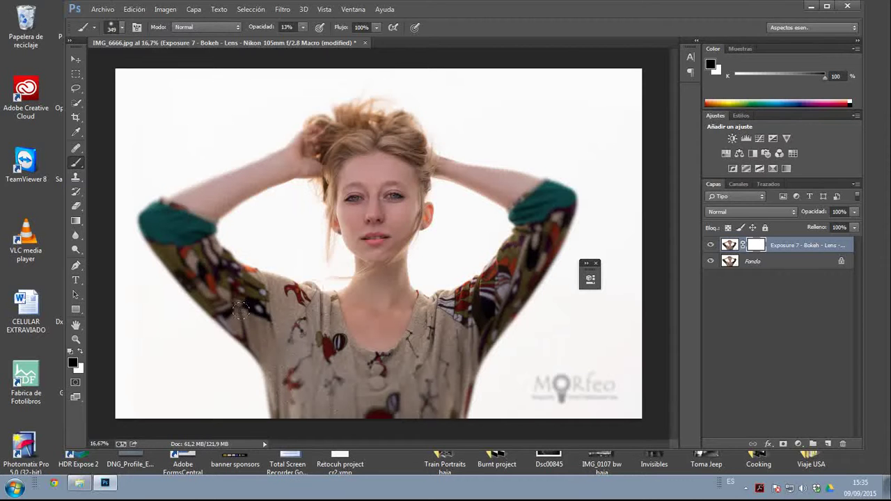
- Paint on the bokeh layer's mask over the hair, blouse and sleeves to reduce the blur, raising the brush opacity to 50%
mouse_move(319, 243)
mouse_down()
mouse_move(305, 165)
mouse_move(306, 209)
mouse_move(323, 222)
mouse_move(311, 226)
mouse_move(315, 243)
mouse_move(307, 216)
mouse_move(328, 249)
mouse_move(313, 167)
mouse_move(320, 217)
mouse_up()
drag(379, 275, 357, 284)
mouse_move(371, 132)
mouse_down()
mouse_move(354, 105)
mouse_move(389, 107)
mouse_move(381, 117)
mouse_up()
key(5)
drag(487, 338, 478, 304)
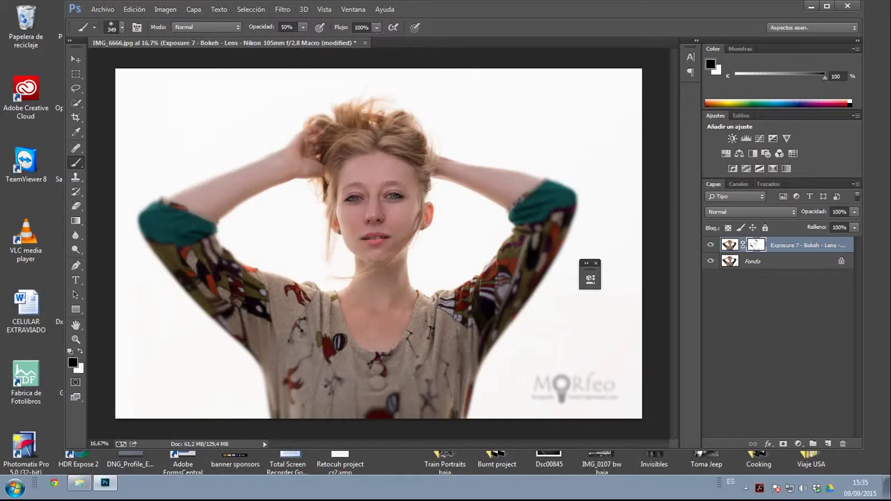
mouse_move(507, 245)
mouse_down()
mouse_move(535, 219)
mouse_move(523, 241)
mouse_up()
- Close IMG_6666.jpg and the Photoshop window without saving, and select IMG_6690 in the Con Flash folder
click(365, 43)
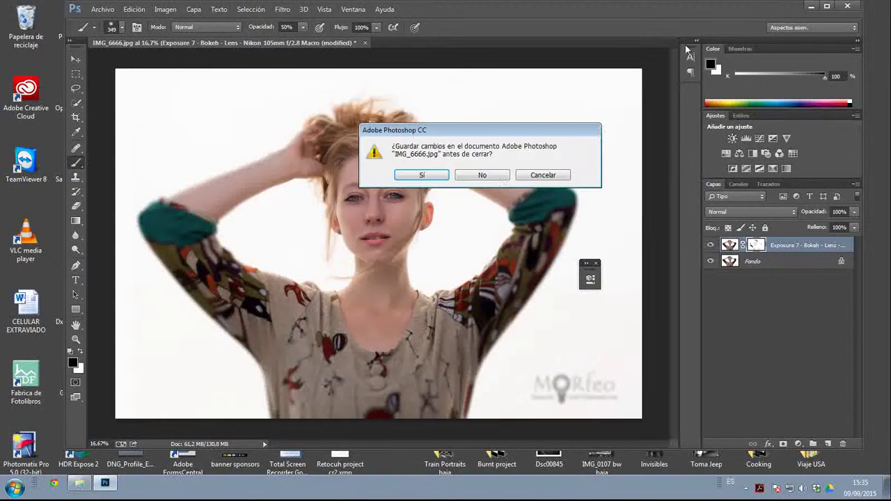
click(498, 175)
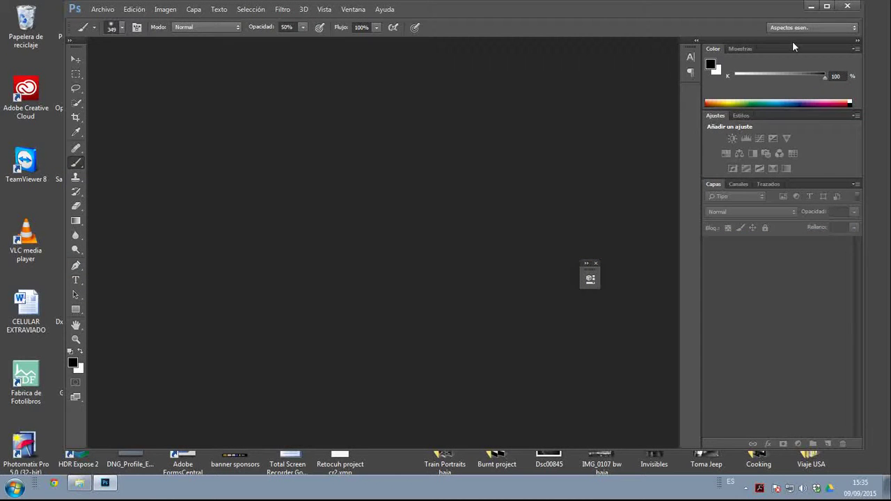
click(845, 7)
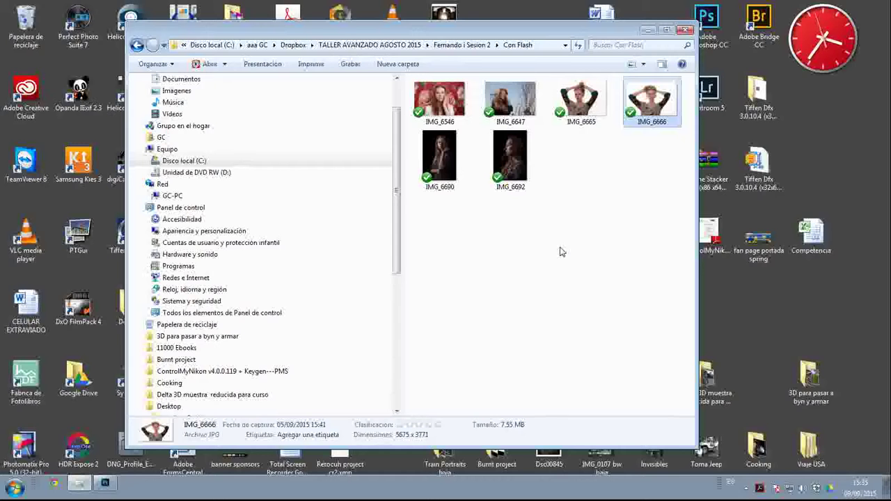
click(433, 195)
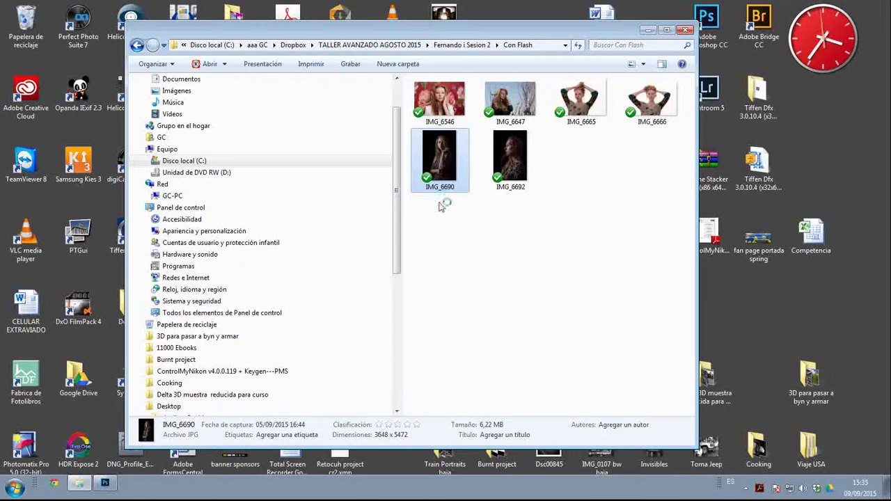
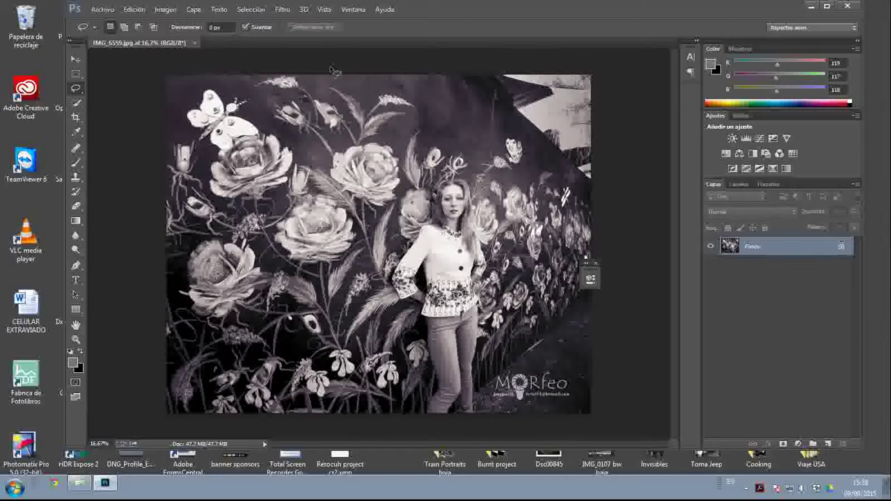
mouse_move(334, 73)
mouse_down()
mouse_move(402, 107)
mouse_move(501, 186)
mouse_up()
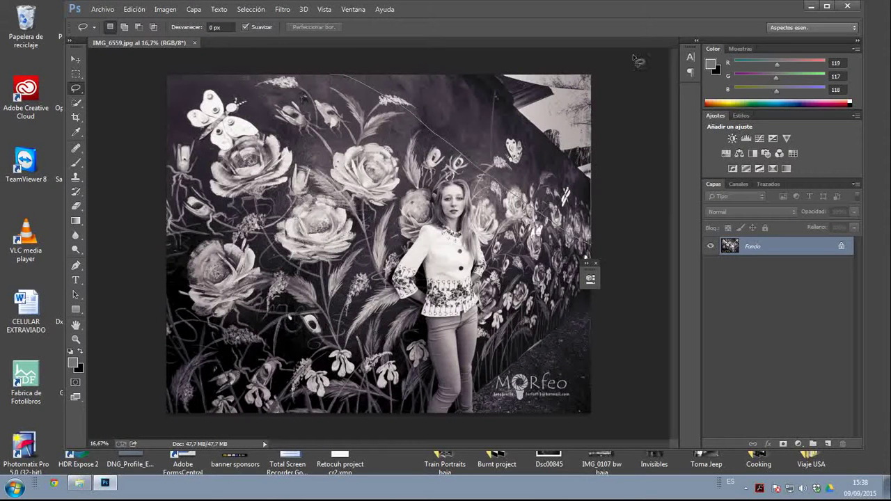
mouse_move(636, 61)
mouse_down()
mouse_move(338, 50)
mouse_move(332, 62)
mouse_up()
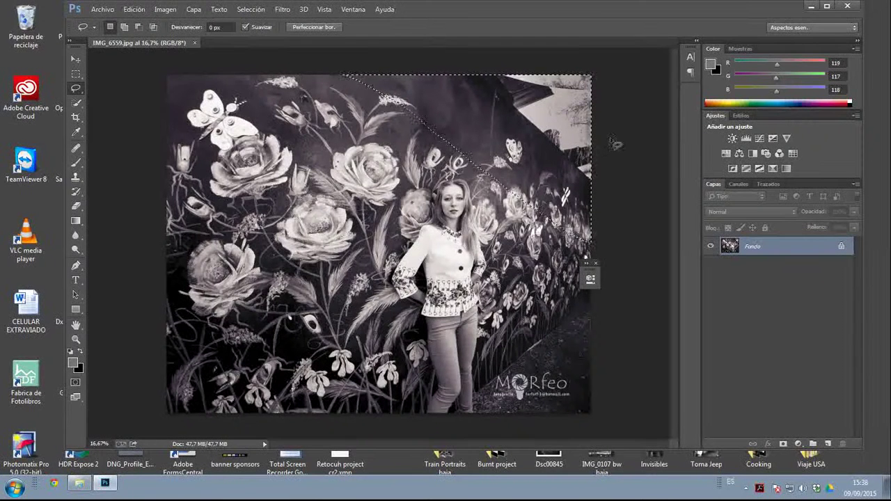
click(492, 85)
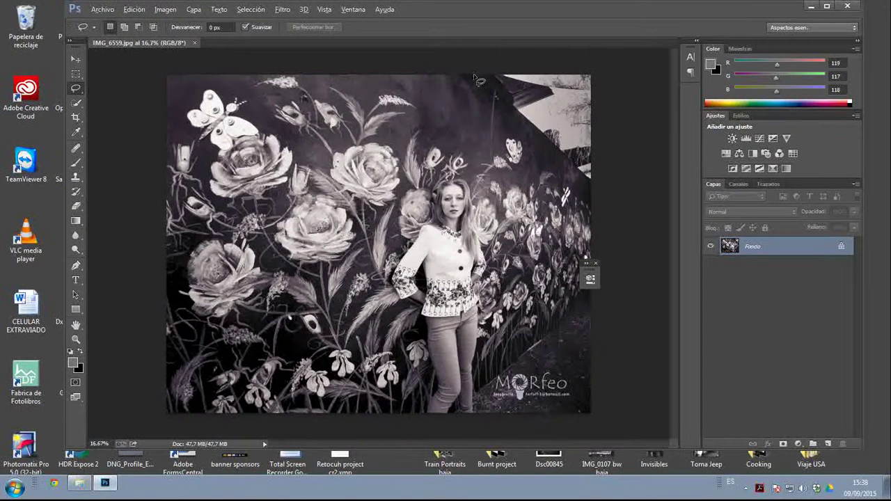
- Try to fill the lassoed sky and roof corner of IMG_6559.jpg using Content-Aware, and clear the selection
drag(521, 104, 603, 193)
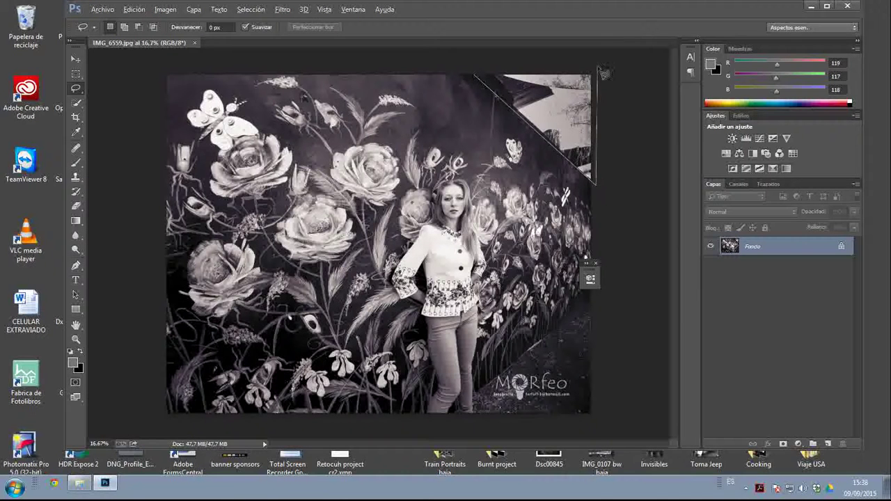
drag(491, 66, 479, 67)
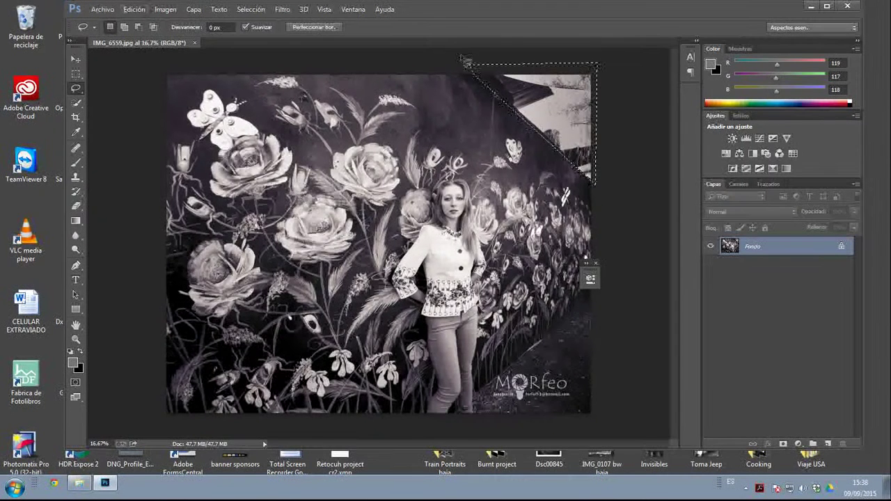
click(134, 9)
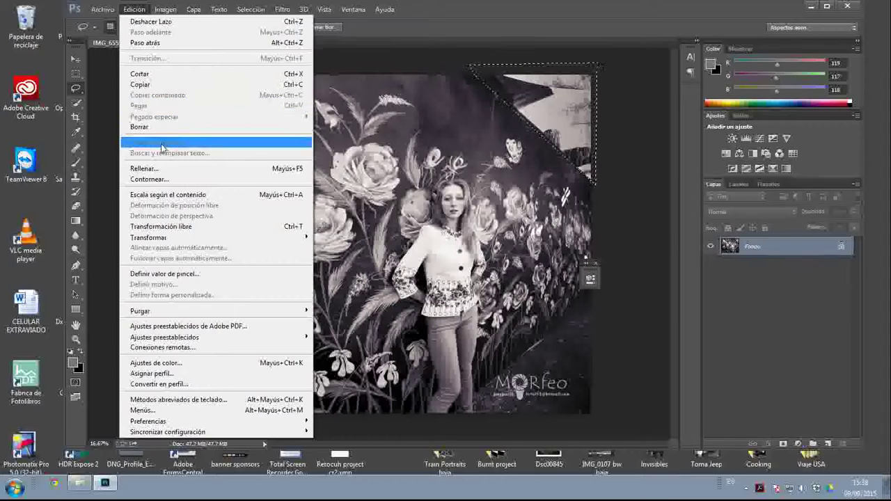
click(158, 169)
click(424, 148)
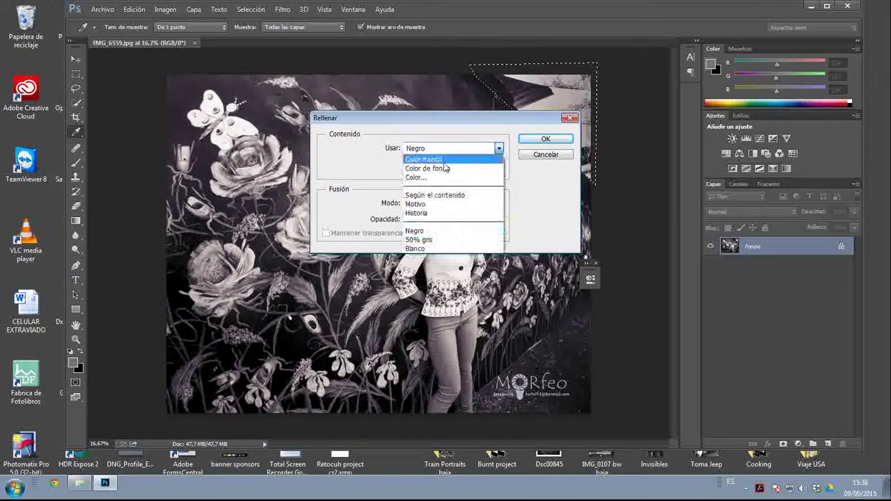
click(445, 196)
click(546, 139)
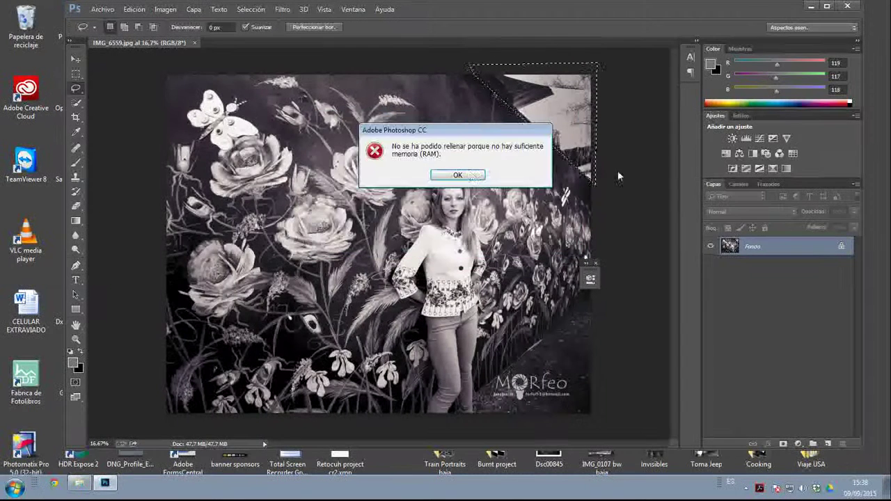
click(457, 175)
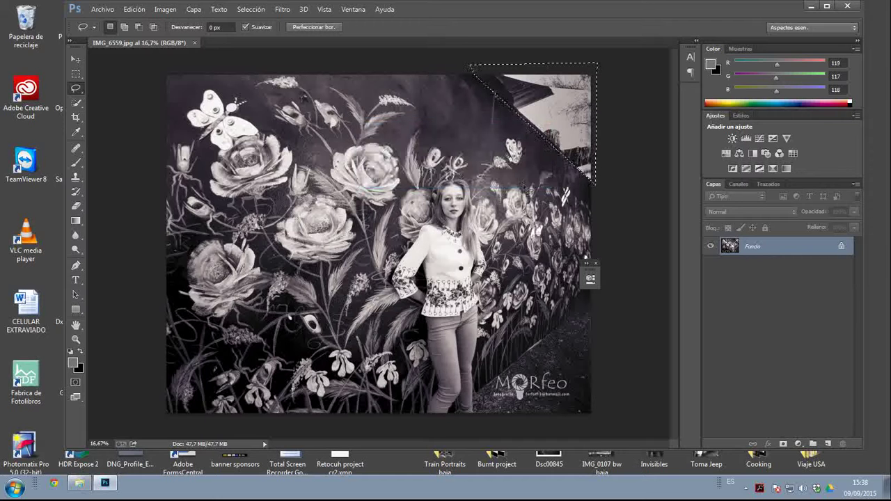
click(610, 171)
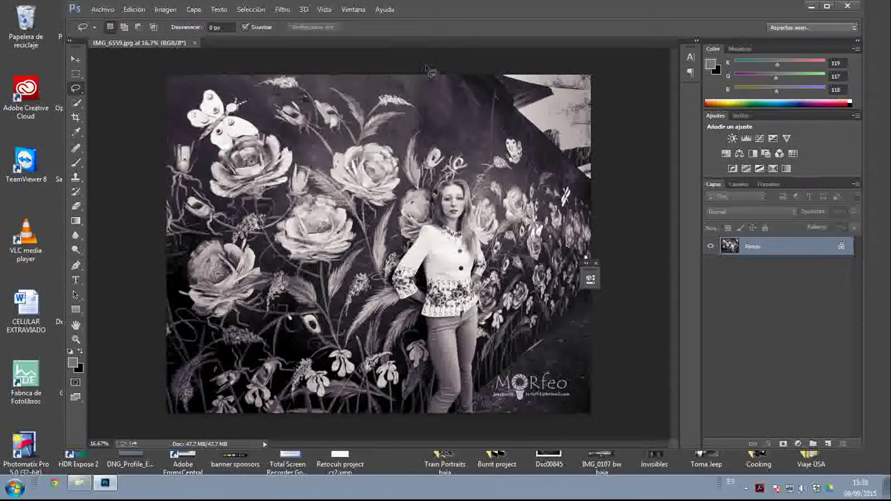
mouse_move(440, 71)
mouse_down()
mouse_move(568, 201)
mouse_move(638, 162)
mouse_up()
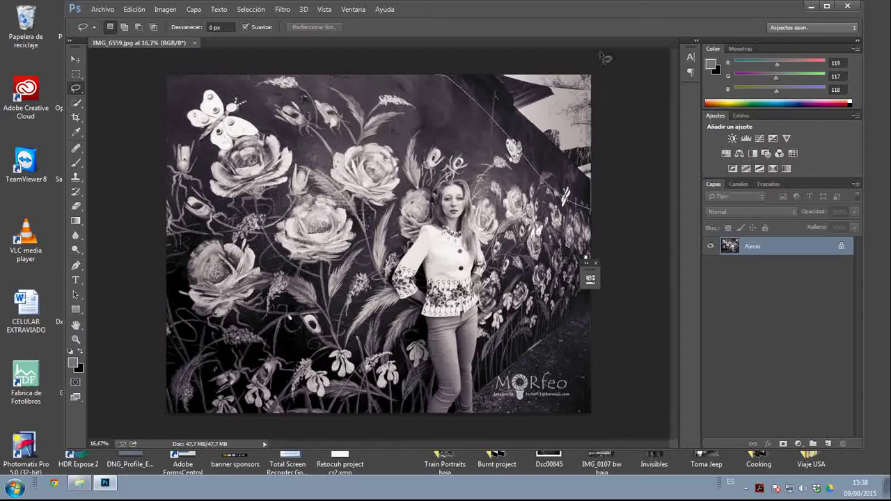
drag(444, 63, 443, 64)
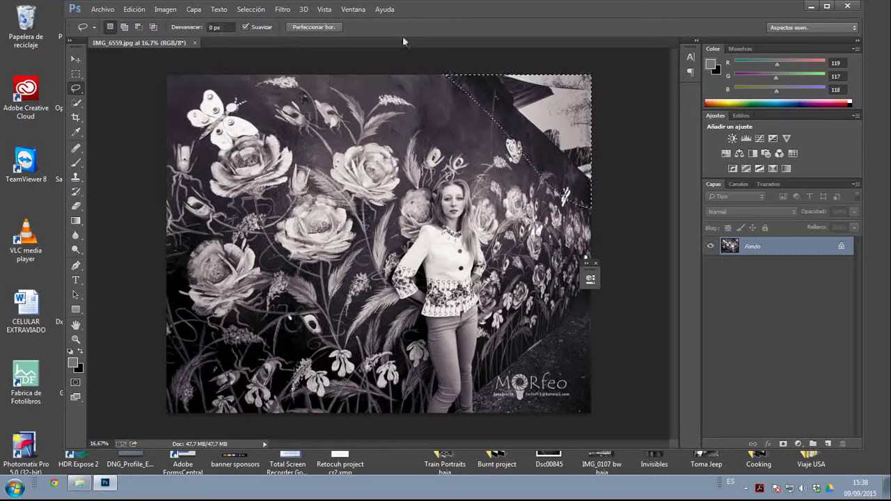
click(400, 76)
- Lasso the wall and sky area above and beside the woman's head and start a Warp transform on it
drag(376, 77, 482, 176)
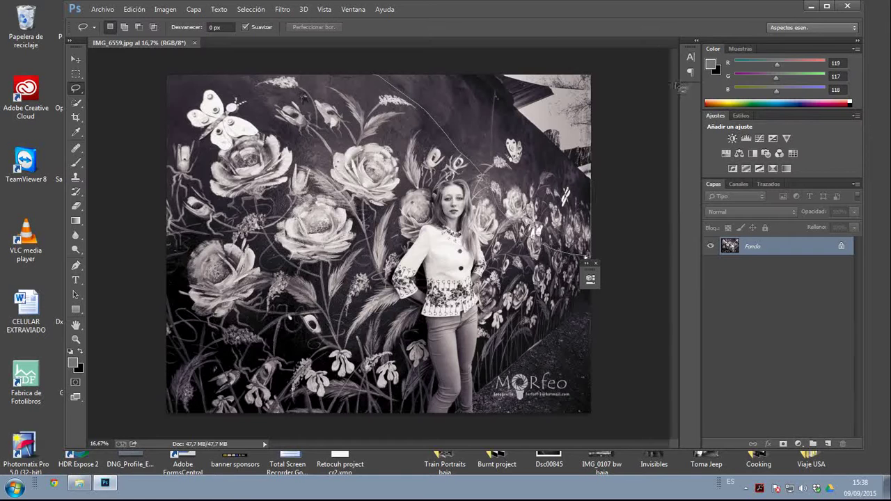
drag(416, 39, 411, 40)
click(134, 9)
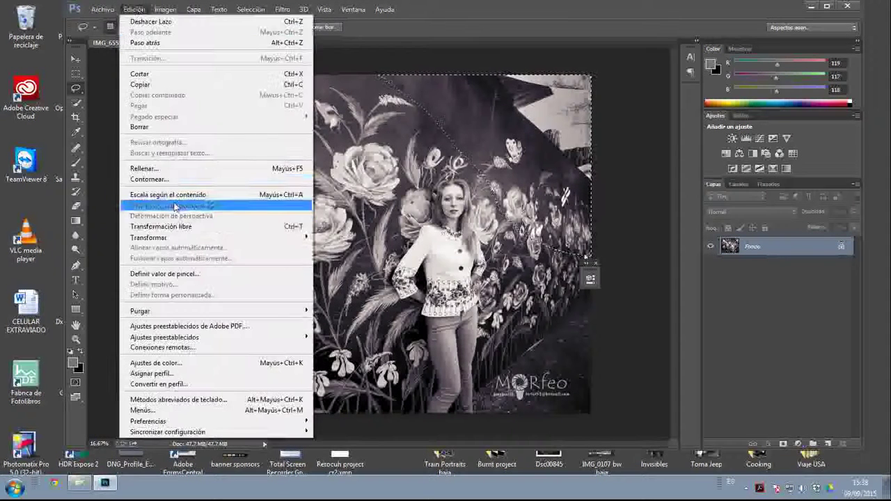
mouse_move(209, 238)
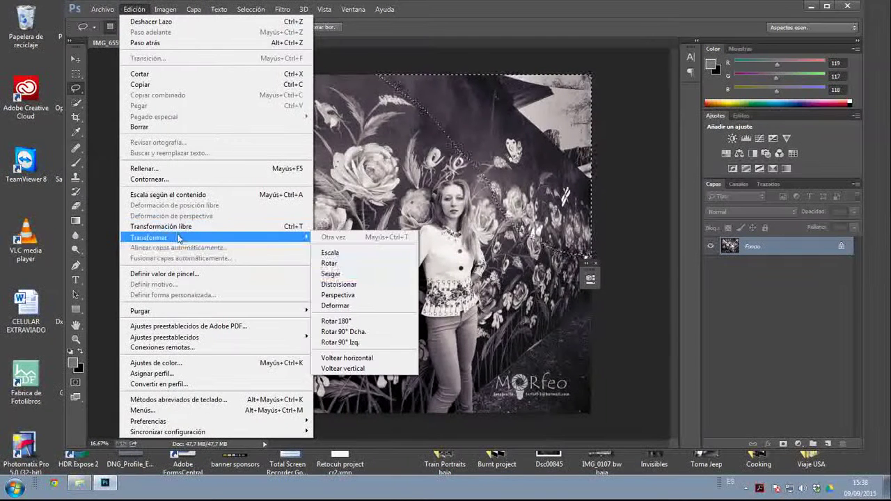
click(363, 306)
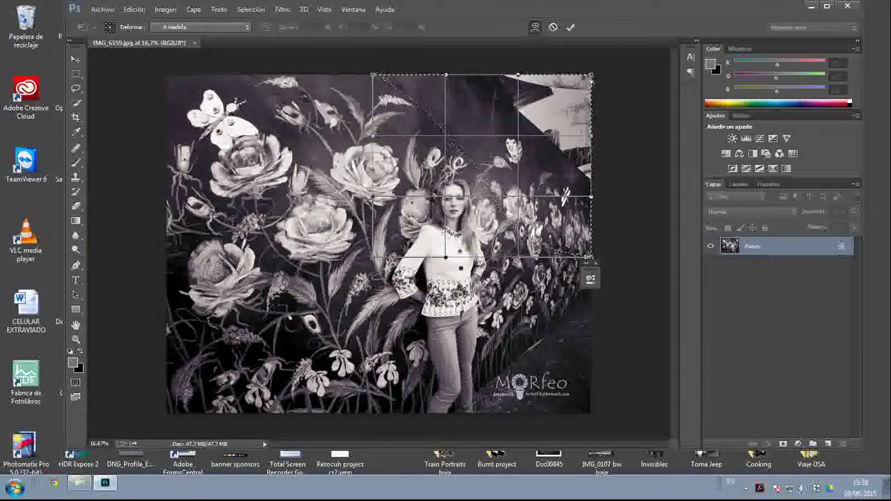
- Switch to the Distort transform, stretch the selection's upper-right corner outward past the canvas, apply it and deselect
click(136, 11)
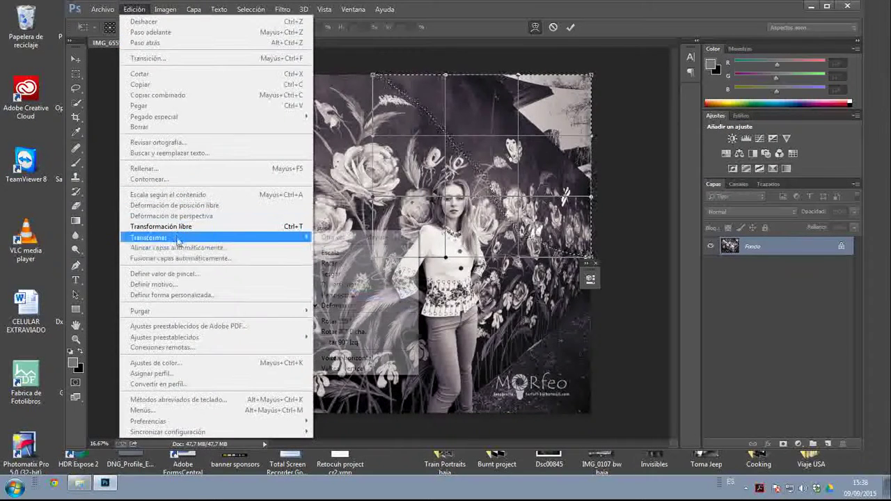
mouse_move(179, 238)
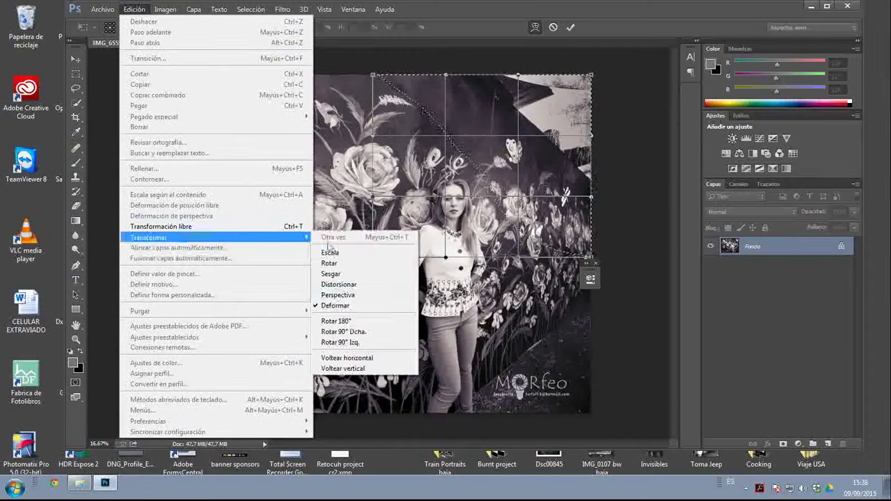
click(339, 284)
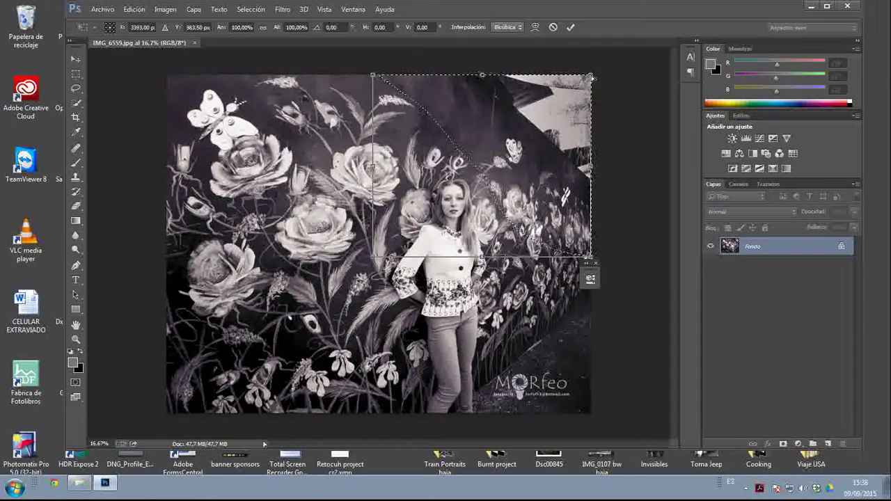
drag(592, 78, 668, 4)
click(571, 27)
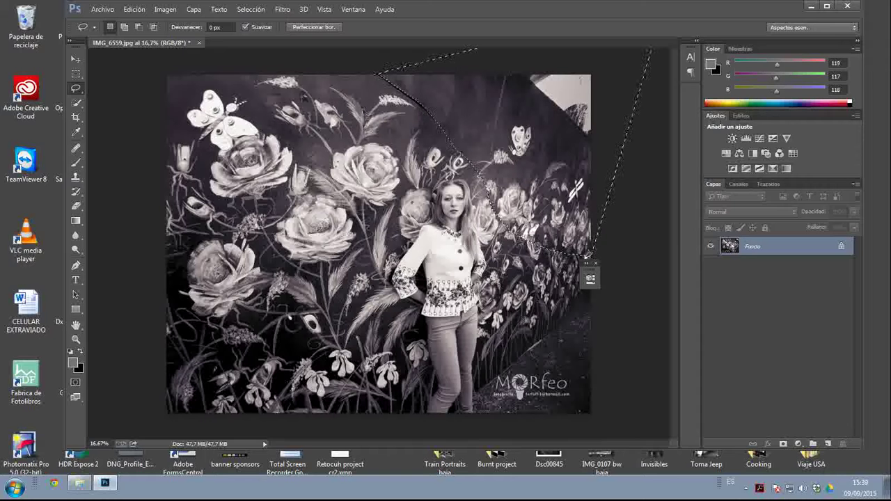
key(ctrl+d)
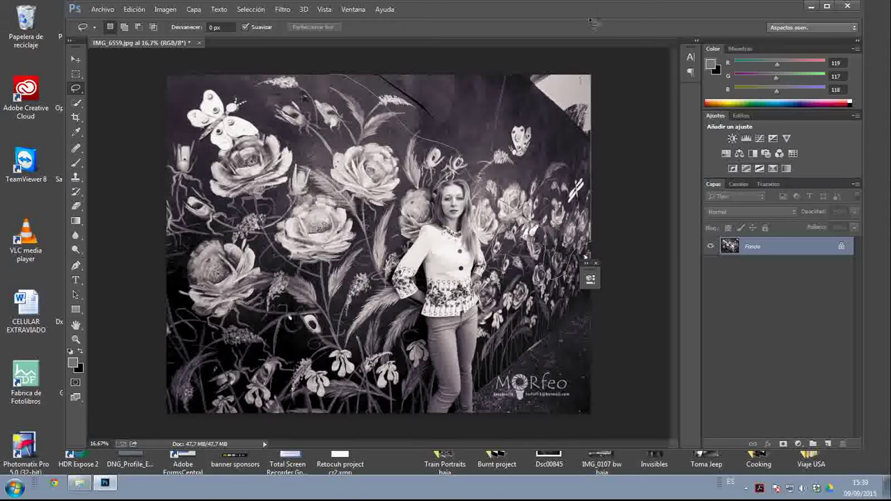
- Distort the lassoed wall area by pulling its upper-right corner up and outward until the sky leaves the canvas, apply it and deselect
click(134, 9)
mouse_move(299, 238)
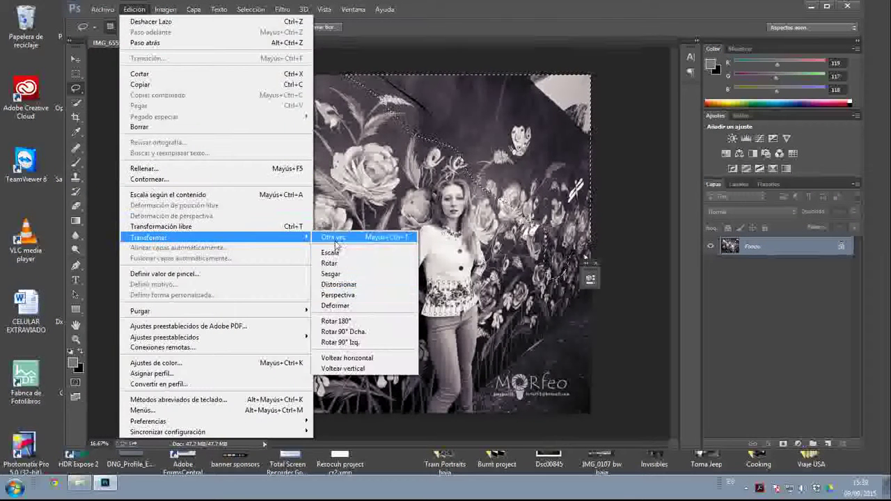
click(339, 285)
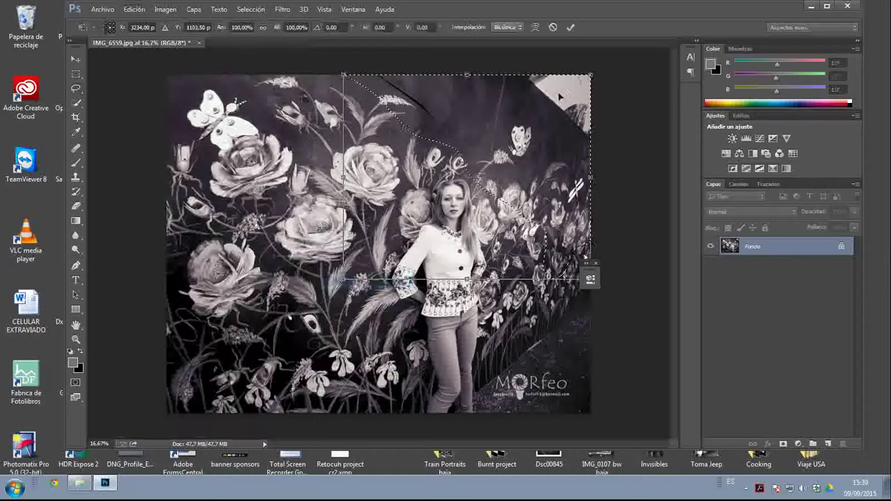
drag(593, 81, 655, 6)
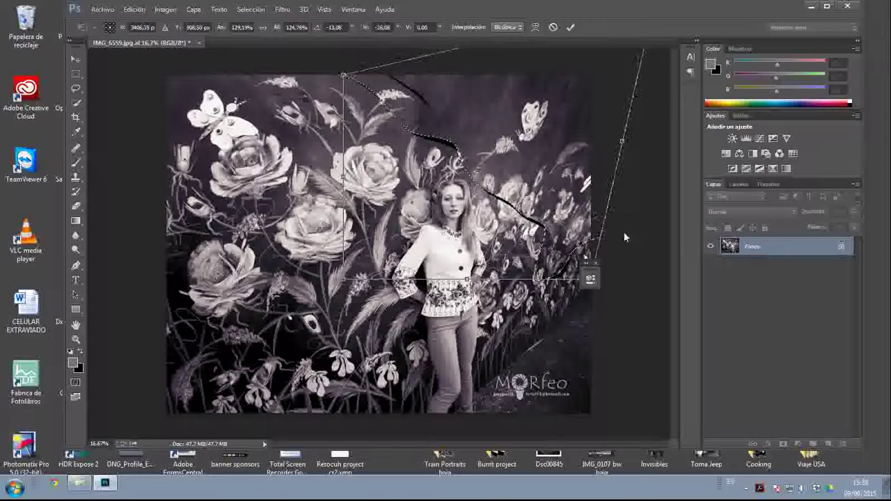
click(572, 27)
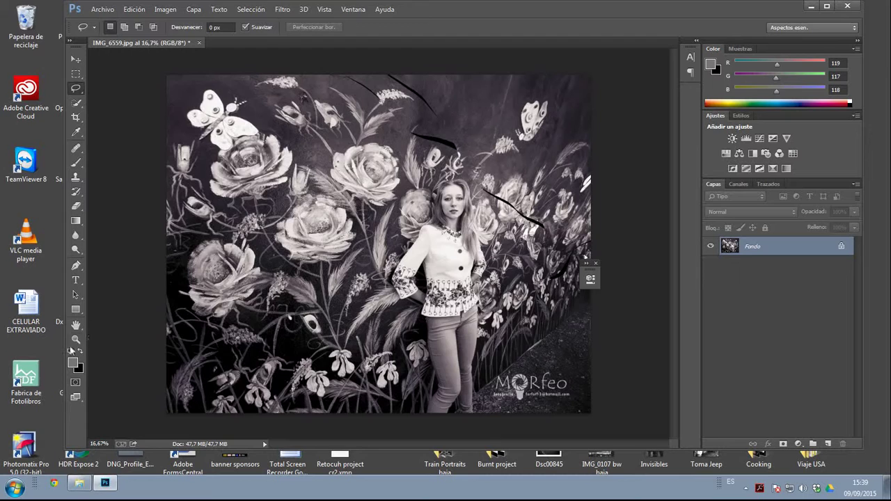
- With a 41 px Clone Stamp brush, cover the thin black gap running down to the white flower cluster with sampled wall texture
click(76, 339)
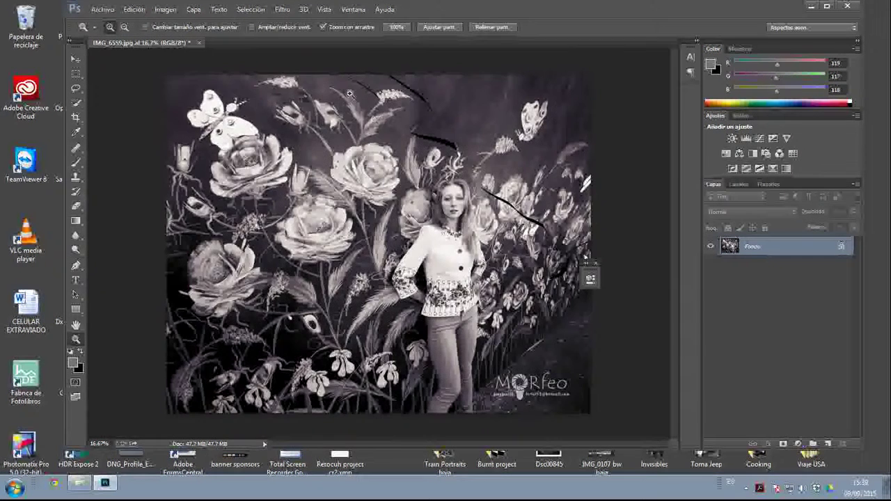
drag(335, 81, 399, 232)
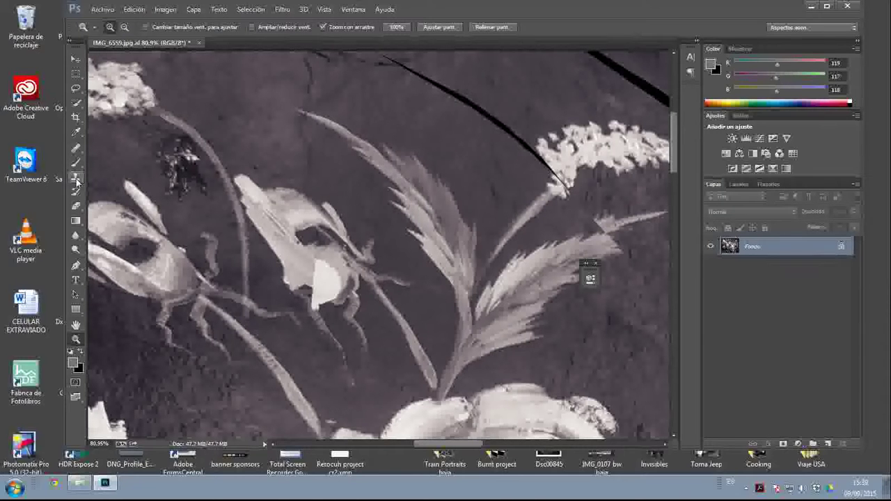
click(76, 179)
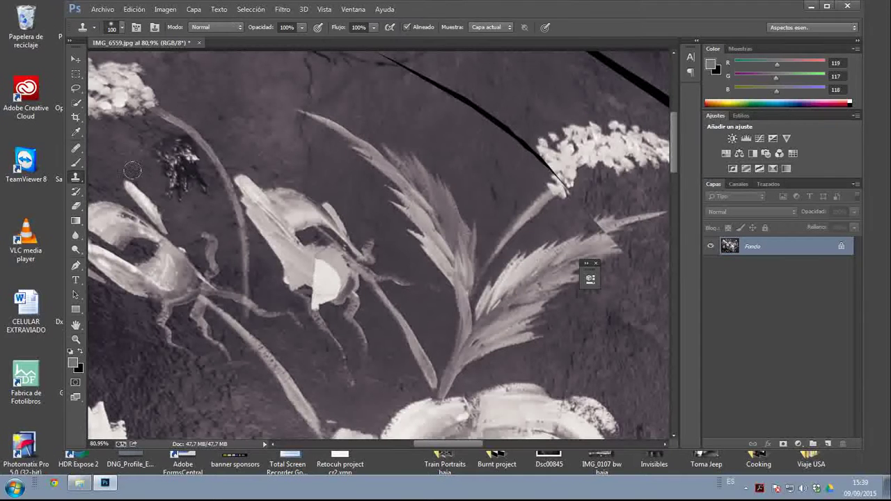
right_click(425, 104)
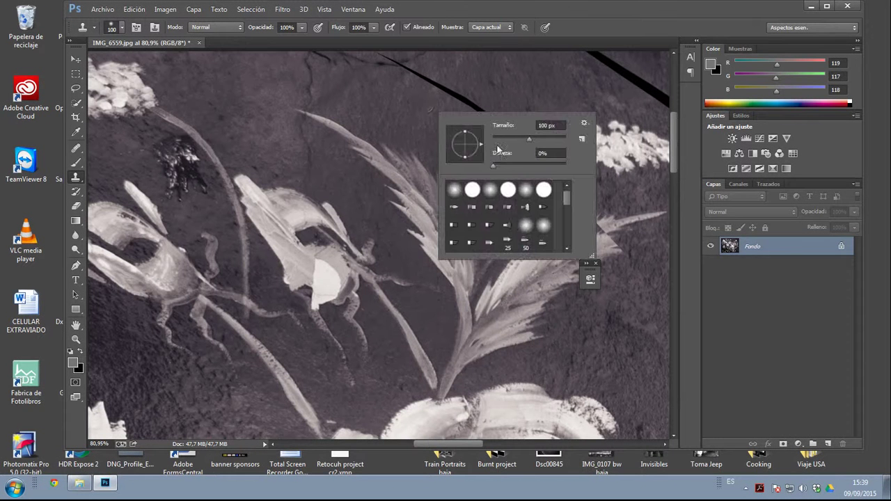
click(506, 139)
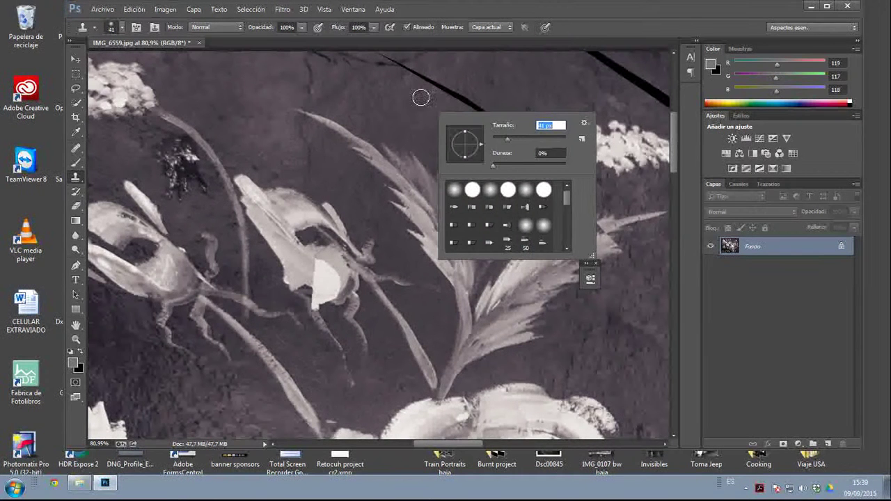
alt+click(416, 92)
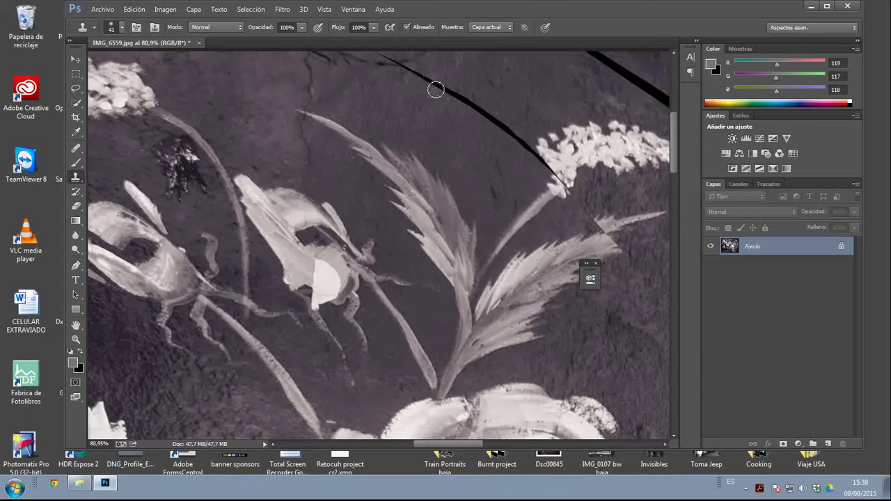
mouse_move(436, 89)
mouse_down()
mouse_move(459, 101)
mouse_move(437, 85)
mouse_move(438, 96)
mouse_move(467, 103)
mouse_move(514, 136)
mouse_up()
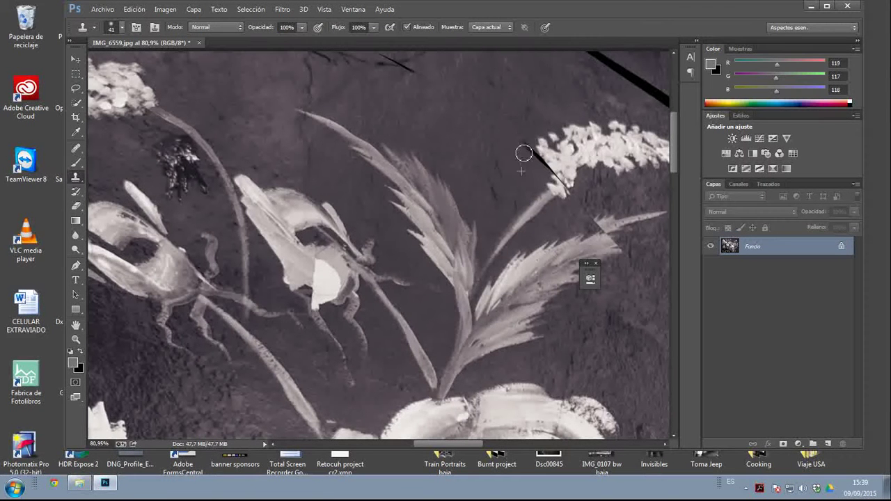
drag(534, 166, 547, 180)
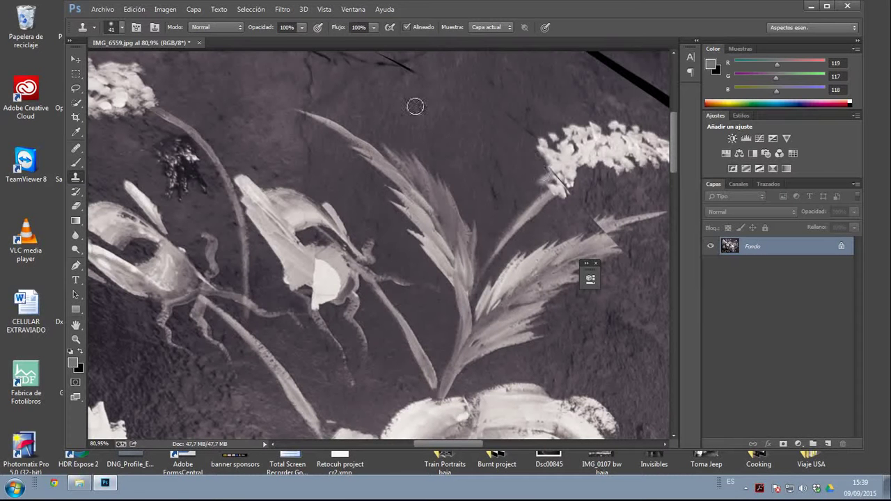
drag(420, 75, 392, 67)
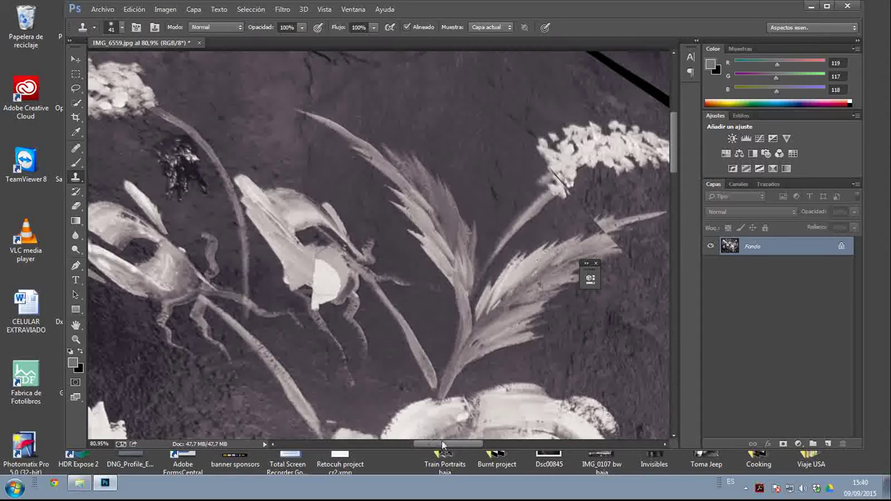
- Clone wall texture over the long black gap that curves above and beside the white flower cluster
drag(442, 444, 480, 444)
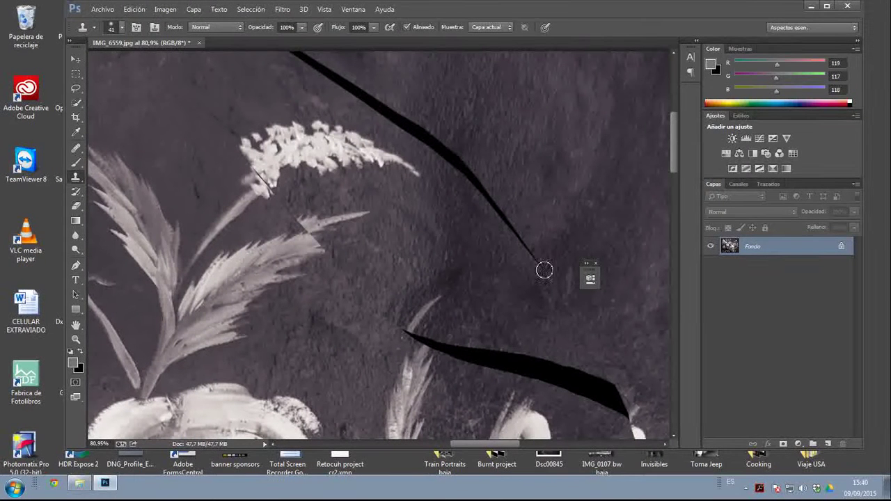
mouse_move(537, 265)
mouse_down()
mouse_move(460, 169)
mouse_move(492, 189)
mouse_move(499, 200)
mouse_move(425, 145)
mouse_move(416, 126)
mouse_move(396, 118)
mouse_move(400, 126)
mouse_move(368, 96)
mouse_up()
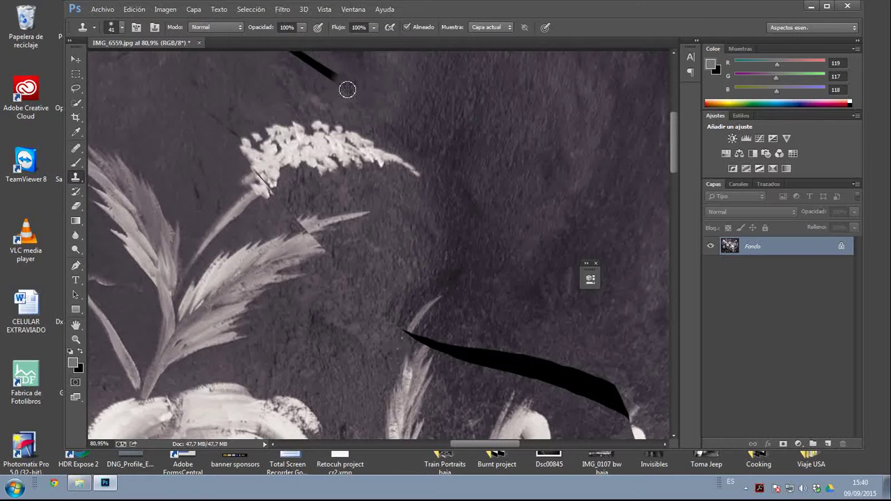
mouse_move(346, 90)
mouse_down()
mouse_move(304, 60)
mouse_move(329, 87)
mouse_move(267, 70)
mouse_move(300, 60)
mouse_move(293, 57)
mouse_move(305, 57)
mouse_move(270, 83)
mouse_move(277, 66)
mouse_move(314, 69)
mouse_up()
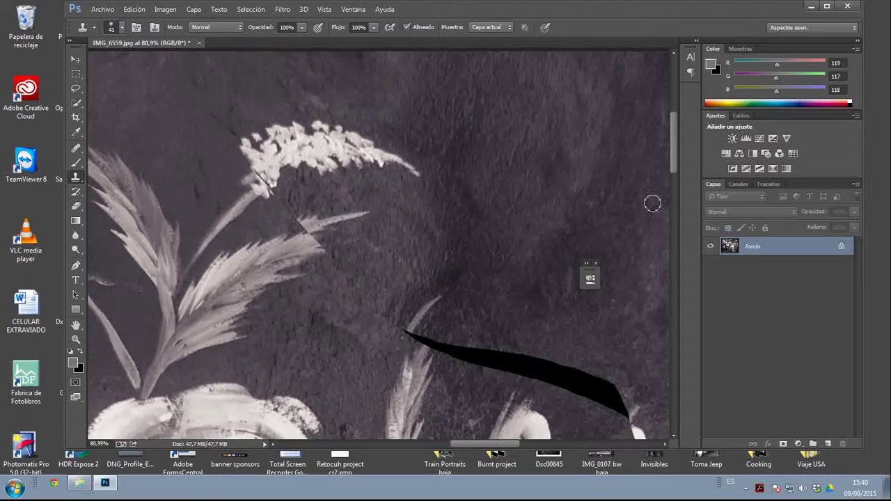
- Clone out the stray upper leaf tip and rebuild the feathery leaf's point over the start of the lower black gap
drag(673, 167, 624, 198)
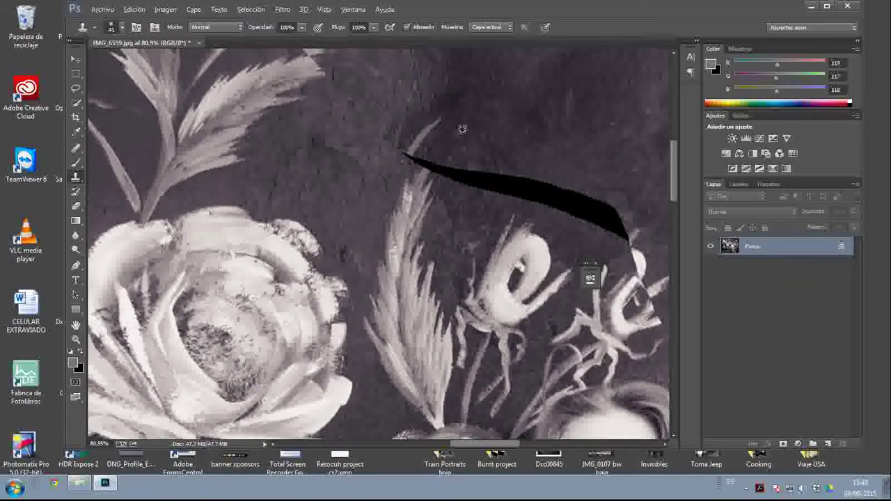
drag(445, 122, 409, 150)
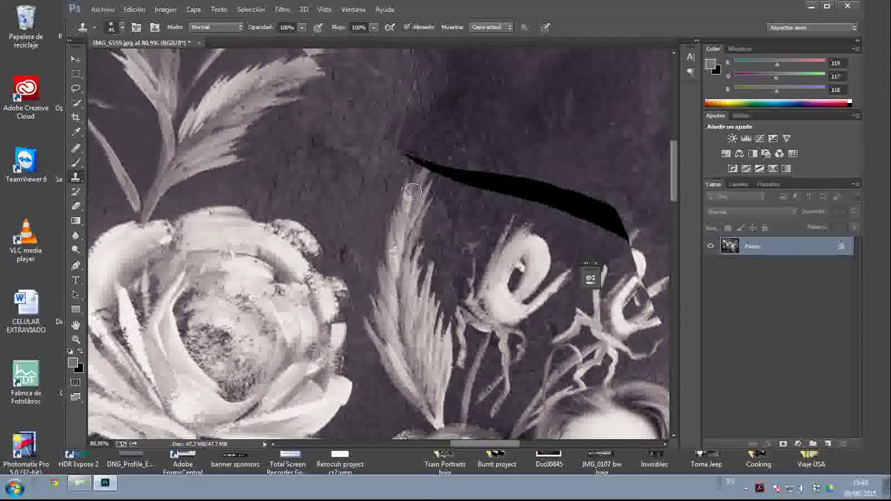
drag(419, 187, 437, 155)
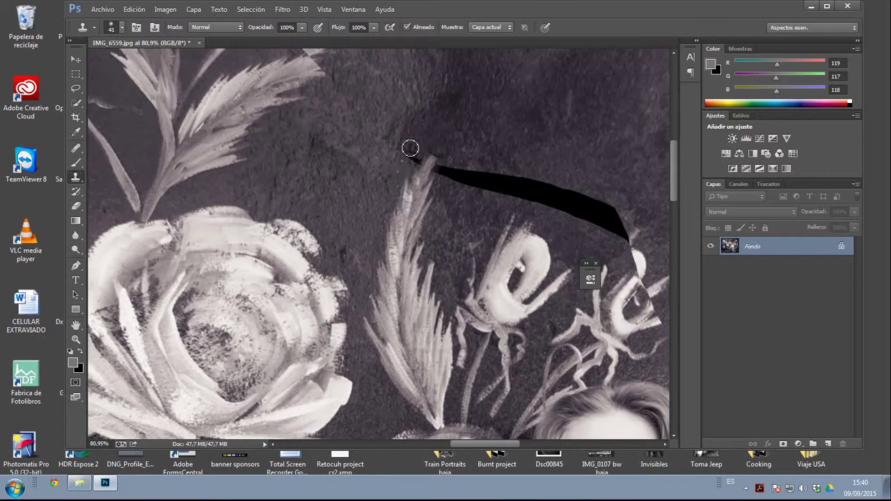
drag(405, 142, 414, 164)
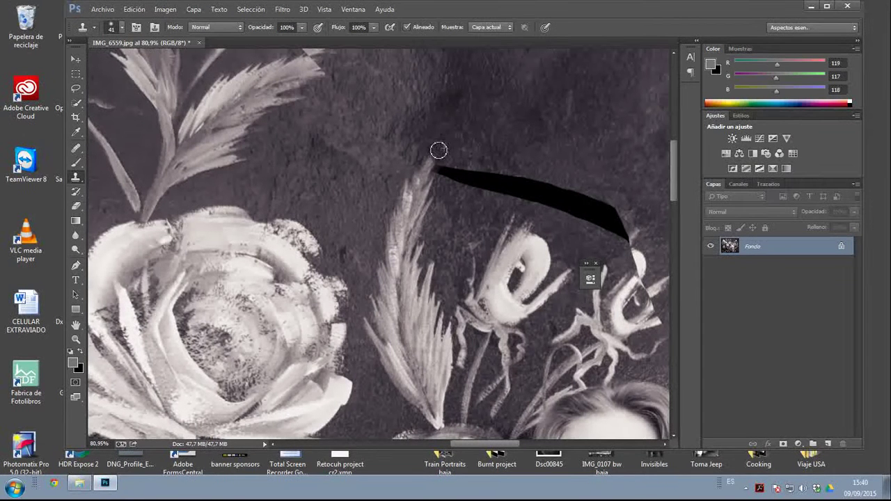
- Clone dark wall texture over the wide black gap between the feathery leaf and the buds above the woman's head
mouse_move(459, 163)
mouse_down()
mouse_move(531, 174)
mouse_move(487, 169)
mouse_move(614, 209)
mouse_move(547, 188)
mouse_up()
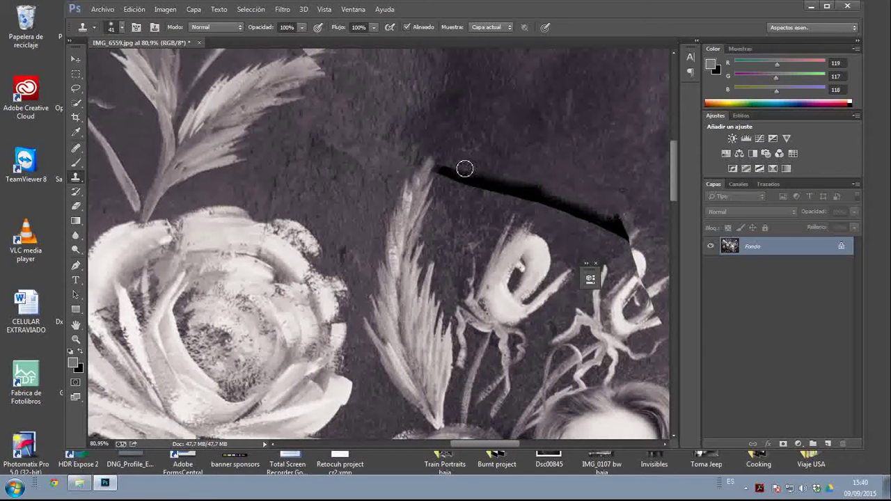
drag(464, 168, 441, 172)
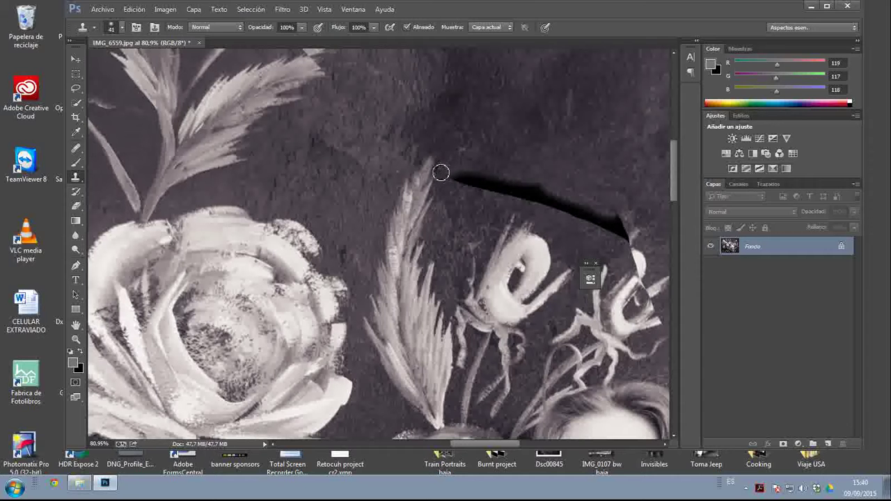
mouse_move(496, 169)
mouse_down()
mouse_move(454, 177)
mouse_move(473, 180)
mouse_move(511, 160)
mouse_move(543, 181)
mouse_move(513, 186)
mouse_move(474, 185)
mouse_move(513, 184)
mouse_move(538, 167)
mouse_move(556, 192)
mouse_move(496, 191)
mouse_move(569, 190)
mouse_move(585, 202)
mouse_move(519, 197)
mouse_move(571, 189)
mouse_move(591, 212)
mouse_move(540, 204)
mouse_up()
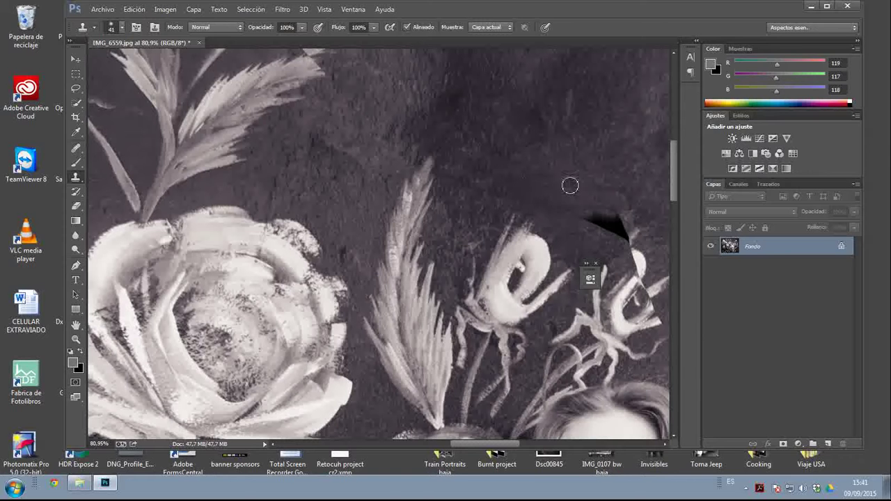
mouse_move(623, 209)
mouse_down()
mouse_move(610, 210)
mouse_move(629, 230)
mouse_move(589, 211)
mouse_move(577, 216)
mouse_move(610, 224)
mouse_move(580, 216)
mouse_move(576, 193)
mouse_move(599, 220)
mouse_move(584, 222)
mouse_move(633, 239)
mouse_move(603, 232)
mouse_up()
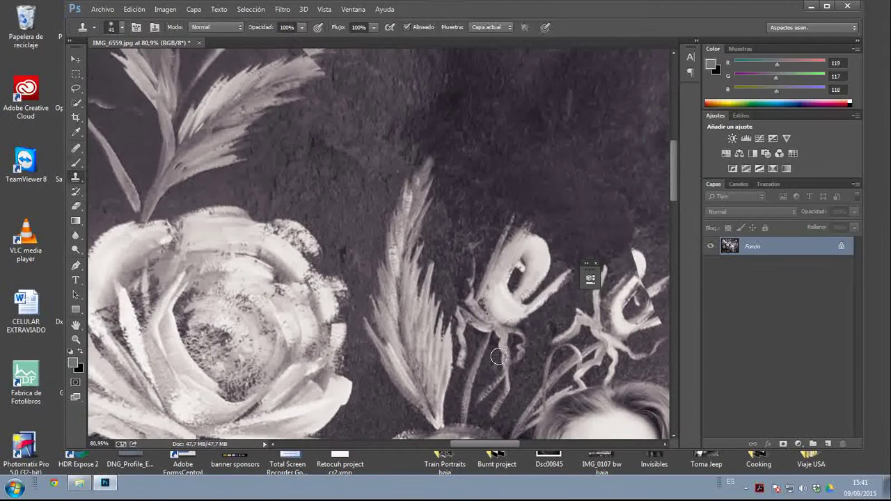
- Clone wall and petal texture over the black gap crossing the large rose beside the woman's face, resampling along the way
key(b)
mouse_move(503, 340)
mouse_down()
mouse_move(248, 149)
mouse_move(111, 108)
mouse_up()
drag(405, 144, 394, 130)
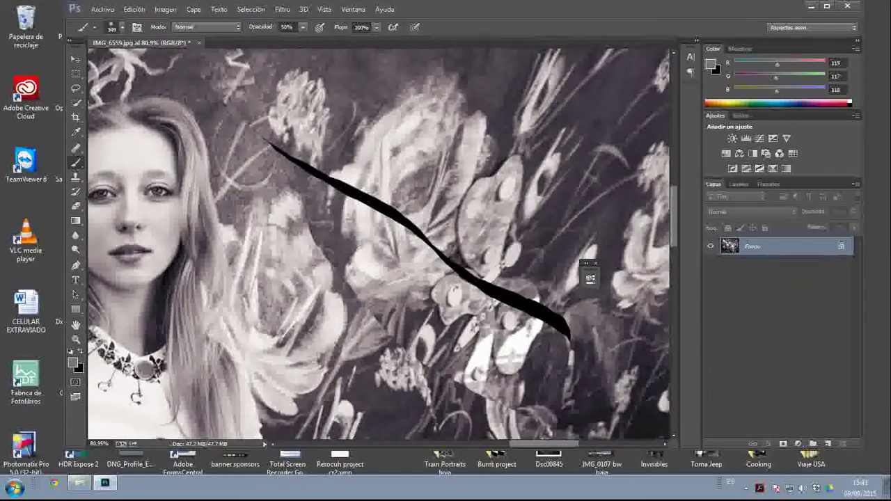
click(76, 177)
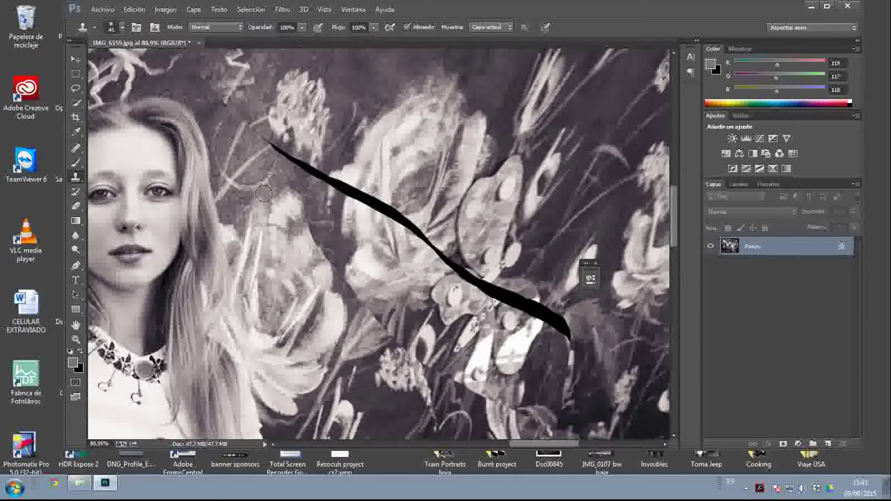
mouse_move(254, 132)
mouse_down()
mouse_move(308, 174)
mouse_move(298, 169)
mouse_up()
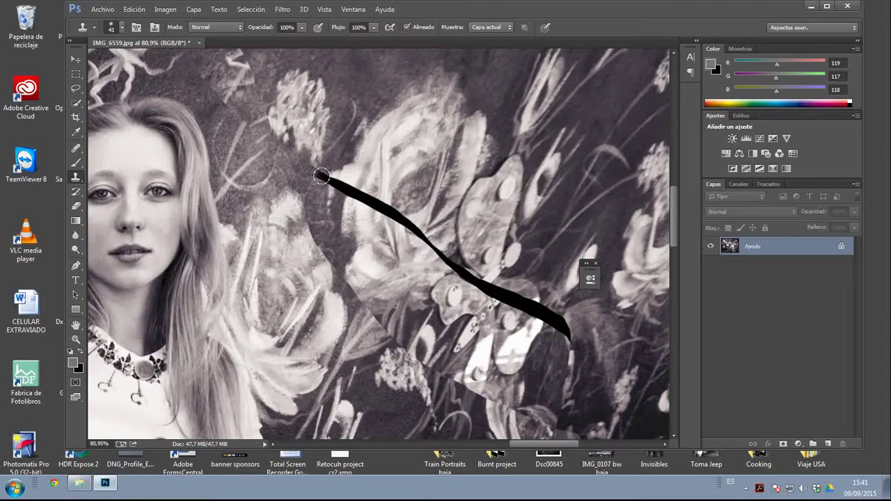
alt+click(316, 182)
mouse_move(320, 174)
mouse_down()
mouse_move(336, 166)
mouse_move(325, 174)
mouse_move(314, 165)
mouse_move(311, 199)
mouse_move(319, 180)
mouse_move(334, 177)
mouse_move(356, 175)
mouse_move(352, 193)
mouse_move(352, 174)
mouse_move(334, 186)
mouse_move(346, 175)
mouse_move(347, 187)
mouse_move(336, 186)
mouse_move(396, 216)
mouse_move(372, 183)
mouse_up()
alt+click(353, 170)
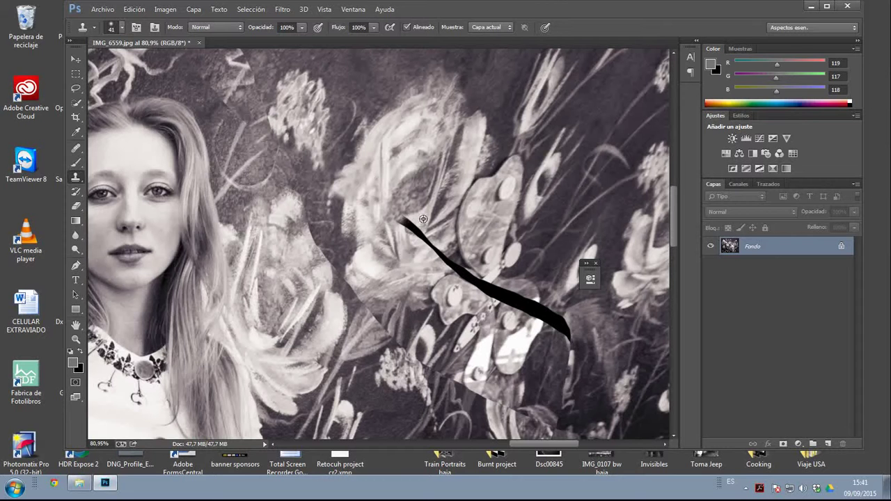
mouse_move(419, 220)
mouse_down()
mouse_move(400, 221)
mouse_move(394, 234)
mouse_move(403, 226)
mouse_move(422, 236)
mouse_move(408, 247)
mouse_move(429, 252)
mouse_move(441, 271)
mouse_move(453, 268)
mouse_move(443, 265)
mouse_up()
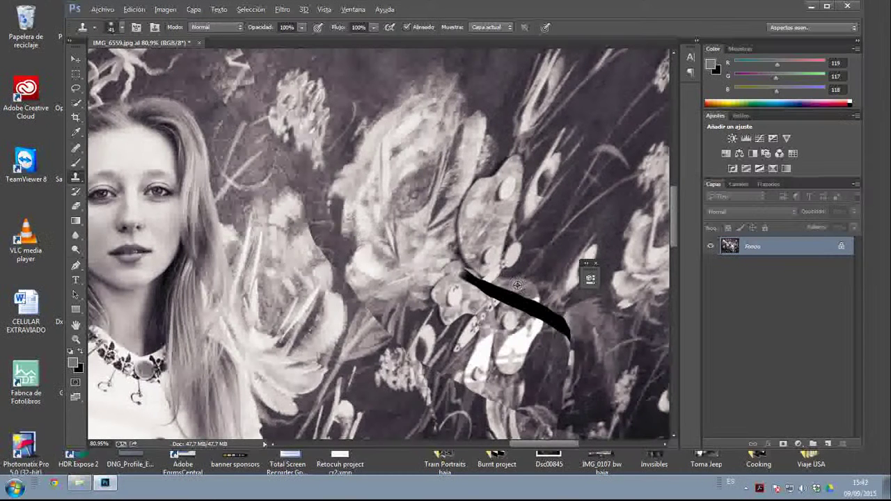
- Clone nearby detail over the remaining black gap across the painted butterfly's body and wing, resampling the source as needed
mouse_move(467, 304)
mouse_down()
mouse_move(470, 271)
mouse_move(479, 281)
mouse_move(472, 305)
mouse_move(490, 301)
mouse_move(479, 297)
mouse_move(486, 291)
mouse_move(500, 300)
mouse_move(480, 276)
mouse_move(475, 292)
mouse_move(512, 313)
mouse_move(524, 287)
mouse_move(526, 297)
mouse_move(503, 294)
mouse_move(520, 297)
mouse_move(505, 325)
mouse_move(521, 307)
mouse_up()
alt+click(499, 313)
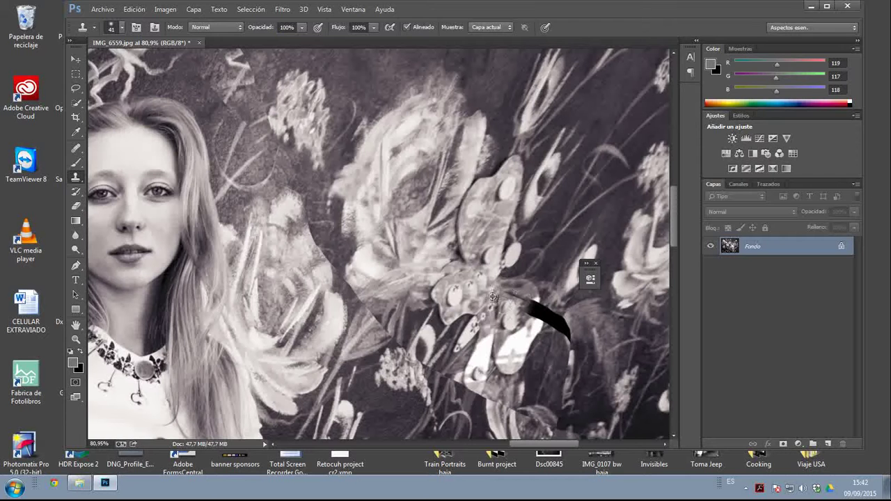
mouse_move(515, 297)
mouse_down()
mouse_move(531, 344)
mouse_move(543, 319)
mouse_move(506, 298)
mouse_move(536, 337)
mouse_move(571, 337)
mouse_move(545, 307)
mouse_move(569, 334)
mouse_move(566, 345)
mouse_move(562, 319)
mouse_move(576, 323)
mouse_move(567, 320)
mouse_up()
alt+click(541, 347)
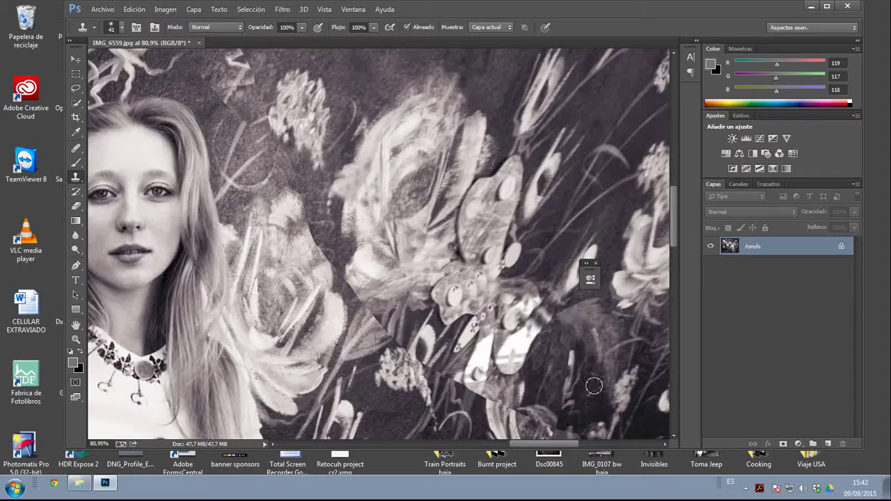
- Clone mural texture over the thin black line near the photo's right edge and the upper end of the curved black gap
drag(540, 449, 566, 449)
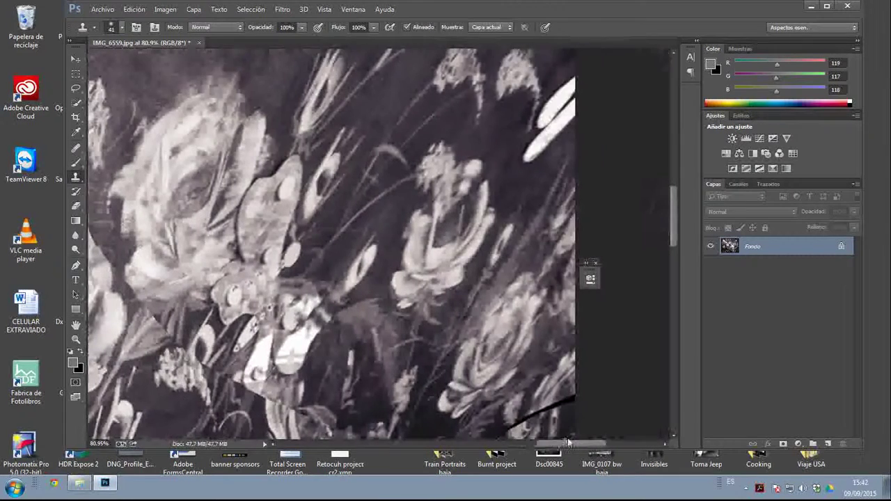
drag(671, 227, 674, 267)
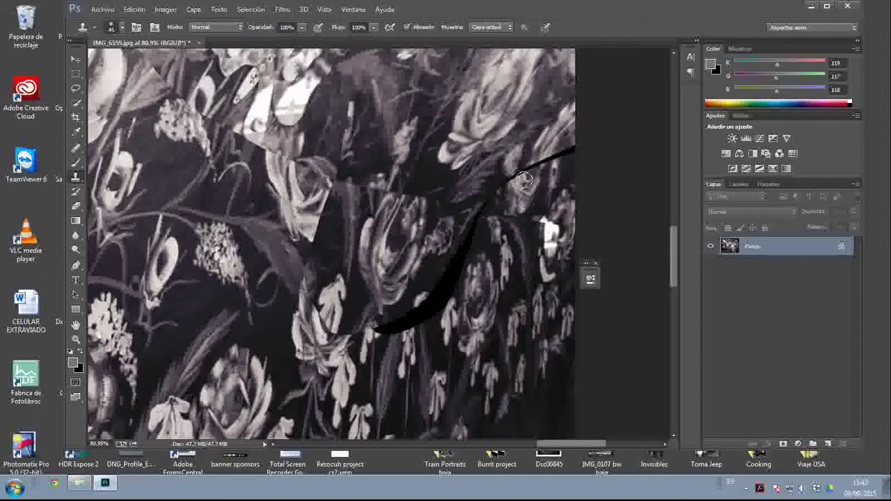
mouse_move(523, 180)
mouse_down()
mouse_move(567, 149)
mouse_move(553, 165)
mouse_up()
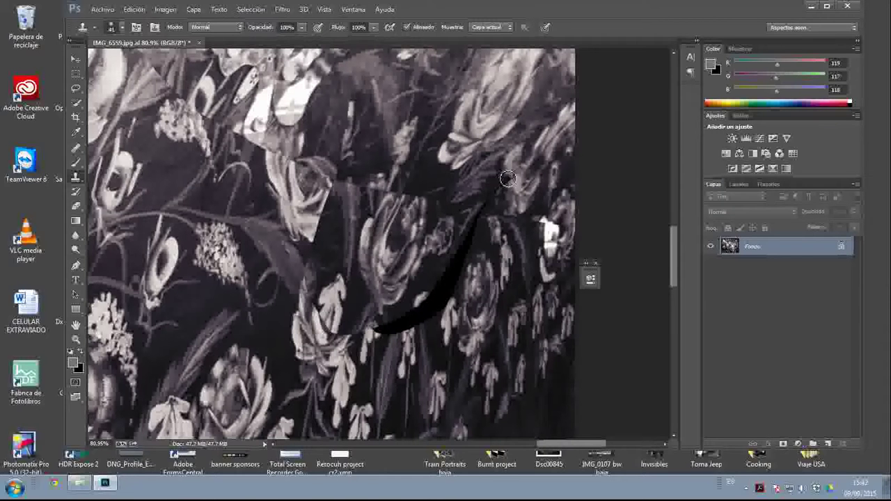
mouse_move(507, 179)
mouse_down()
mouse_move(491, 193)
mouse_move(507, 183)
mouse_move(501, 201)
mouse_move(469, 229)
mouse_move(485, 194)
mouse_up()
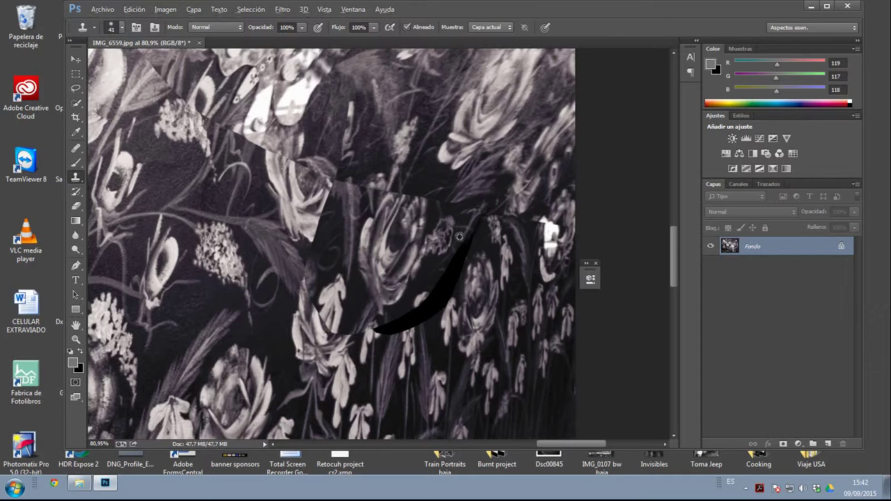
drag(476, 231, 475, 229)
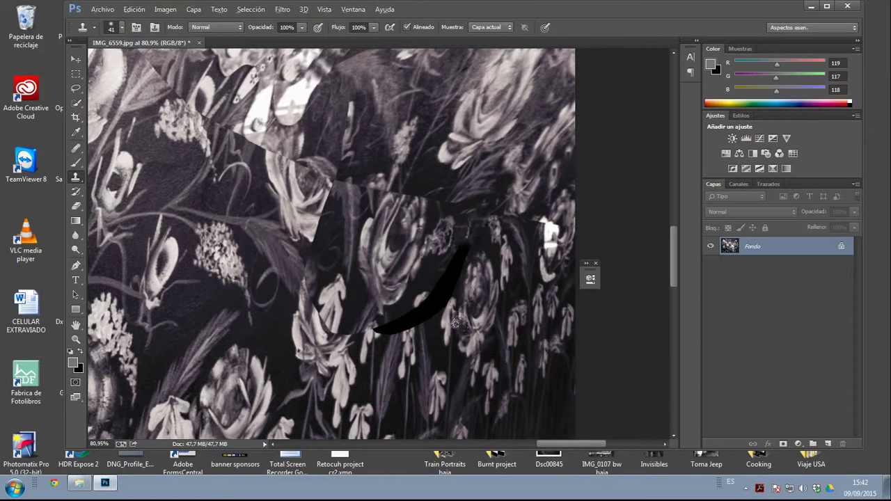
- Clone dark wall, stem and petal texture over the wide lower part of the curved black gap, resampling beside it
drag(425, 327, 422, 302)
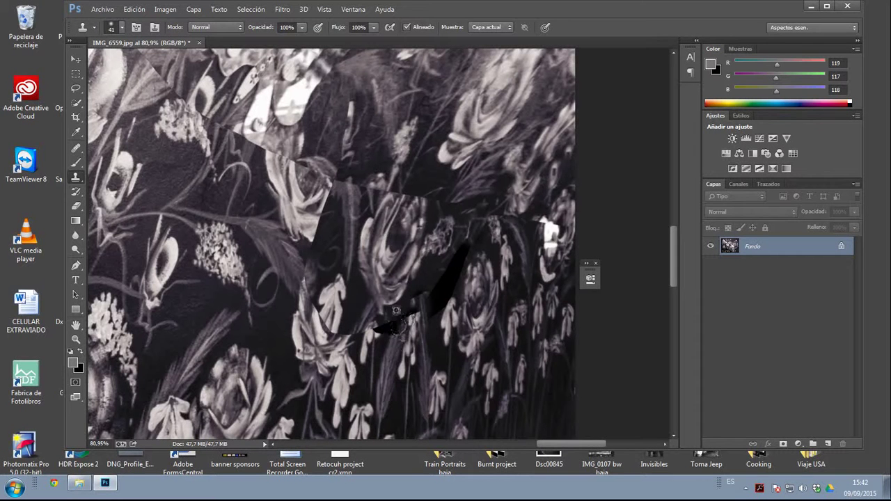
alt+click(388, 364)
mouse_move(401, 322)
mouse_down()
mouse_move(408, 308)
mouse_move(389, 368)
mouse_up()
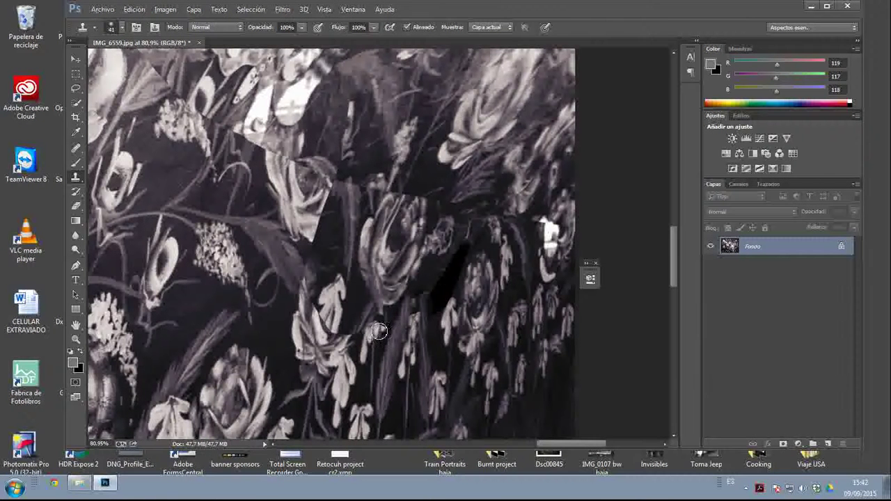
mouse_move(382, 316)
mouse_down()
mouse_move(382, 357)
mouse_move(387, 332)
mouse_up()
alt+click(381, 351)
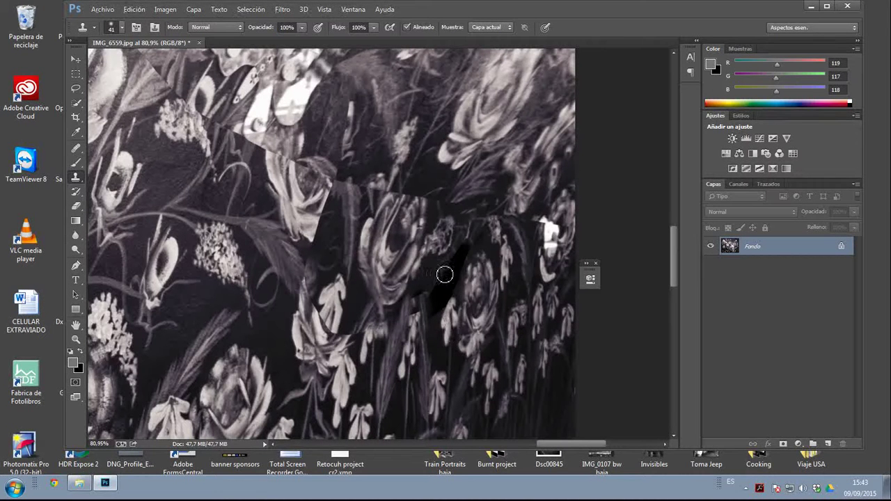
mouse_move(445, 275)
mouse_down()
mouse_move(436, 305)
mouse_move(423, 286)
mouse_up()
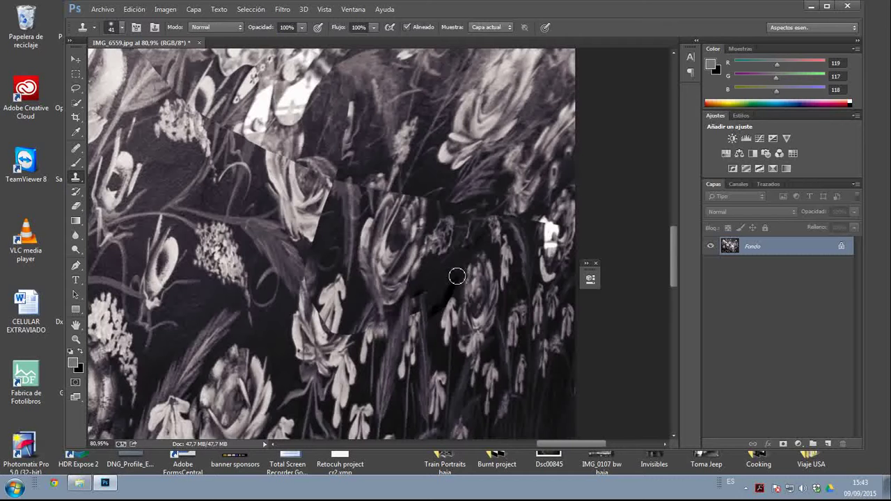
mouse_move(456, 276)
mouse_down()
mouse_move(437, 295)
mouse_move(437, 317)
mouse_move(435, 288)
mouse_move(436, 337)
mouse_move(440, 279)
mouse_move(450, 295)
mouse_move(464, 274)
mouse_move(458, 289)
mouse_move(442, 281)
mouse_move(432, 304)
mouse_move(439, 279)
mouse_move(432, 307)
mouse_move(432, 278)
mouse_move(413, 295)
mouse_move(535, 228)
mouse_move(517, 237)
mouse_move(499, 231)
mouse_move(368, 170)
mouse_move(353, 176)
mouse_move(319, 238)
mouse_move(295, 316)
mouse_move(343, 182)
mouse_move(360, 170)
mouse_move(308, 159)
mouse_move(350, 151)
mouse_move(371, 161)
mouse_move(341, 185)
mouse_move(471, 211)
mouse_up()
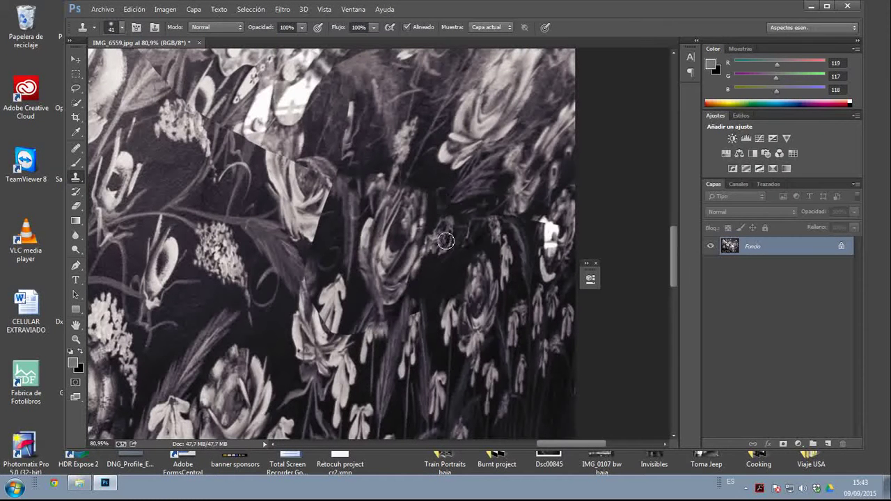
- Clone away the hard straight seam running beside the small flower and up toward the painted butterfly, resampling nearby texture
alt+click(307, 222)
mouse_move(322, 223)
mouse_down()
mouse_move(314, 237)
mouse_move(336, 206)
mouse_move(341, 212)
mouse_move(338, 195)
mouse_up()
mouse_move(277, 160)
mouse_down()
mouse_move(248, 124)
mouse_move(267, 151)
mouse_move(245, 134)
mouse_move(220, 146)
mouse_move(227, 88)
mouse_move(221, 122)
mouse_move(224, 98)
mouse_move(192, 112)
mouse_move(189, 132)
mouse_move(214, 113)
mouse_move(180, 112)
mouse_move(172, 73)
mouse_move(149, 79)
mouse_move(169, 72)
mouse_up()
alt+click(218, 123)
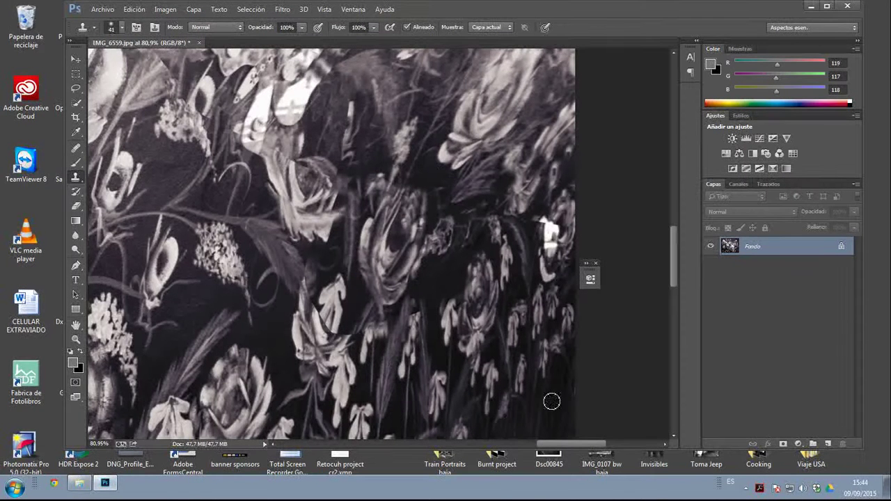
- Clone over the hard cut edges of the rose beside the woman's hair and the larger rose next to it
drag(432, 349, 507, 413)
drag(402, 278, 432, 397)
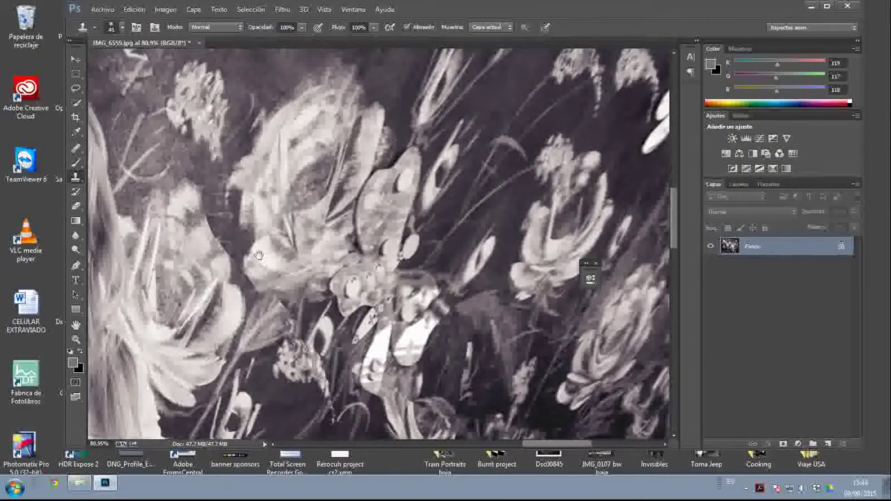
mouse_move(217, 195)
mouse_down()
mouse_move(208, 198)
mouse_move(221, 230)
mouse_move(215, 209)
mouse_move(210, 264)
mouse_up()
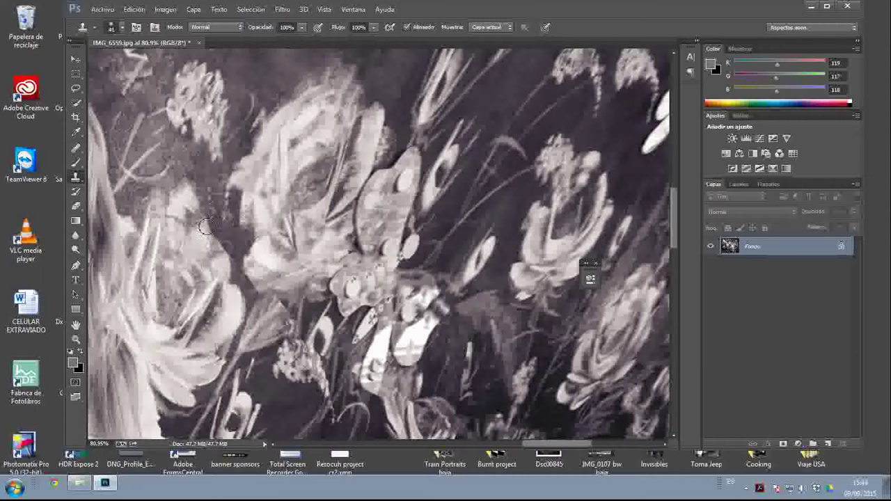
mouse_move(206, 227)
mouse_down()
mouse_move(246, 263)
mouse_move(210, 233)
mouse_move(225, 187)
mouse_up()
alt+click(241, 242)
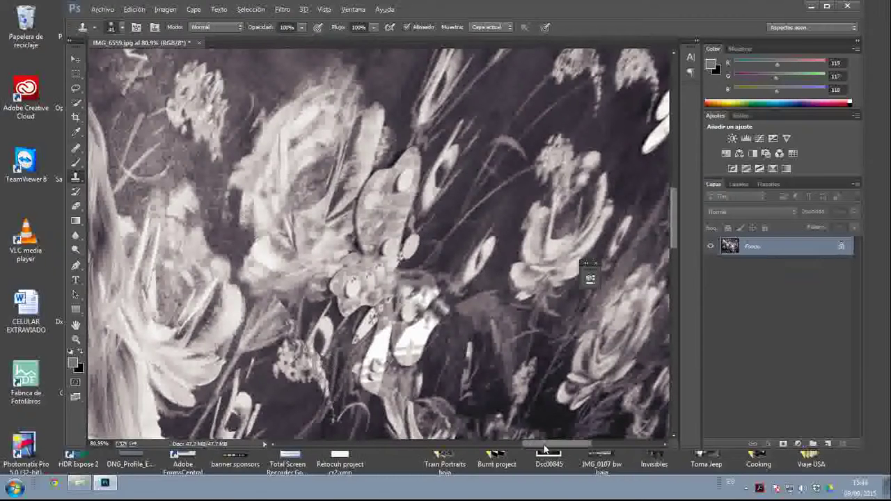
- Rebuild the broken petals of the bud above the woman's head by cloning from its own petals and the wall
drag(538, 445, 513, 446)
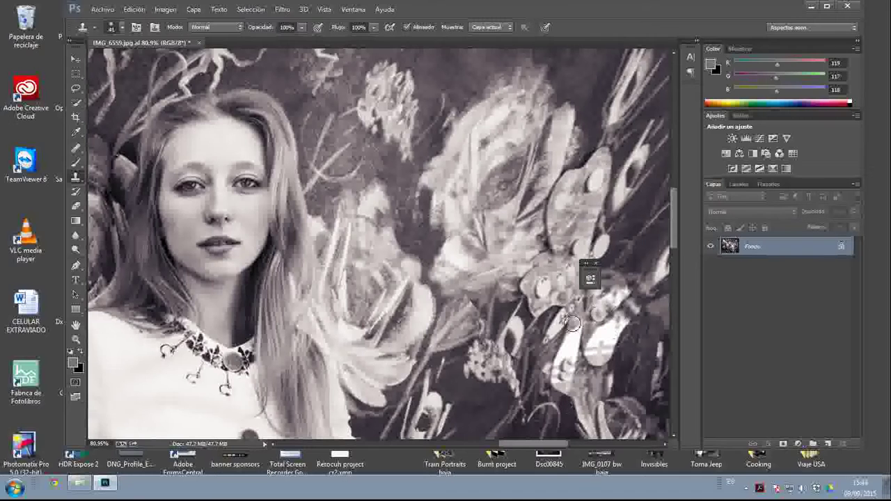
drag(471, 286, 487, 416)
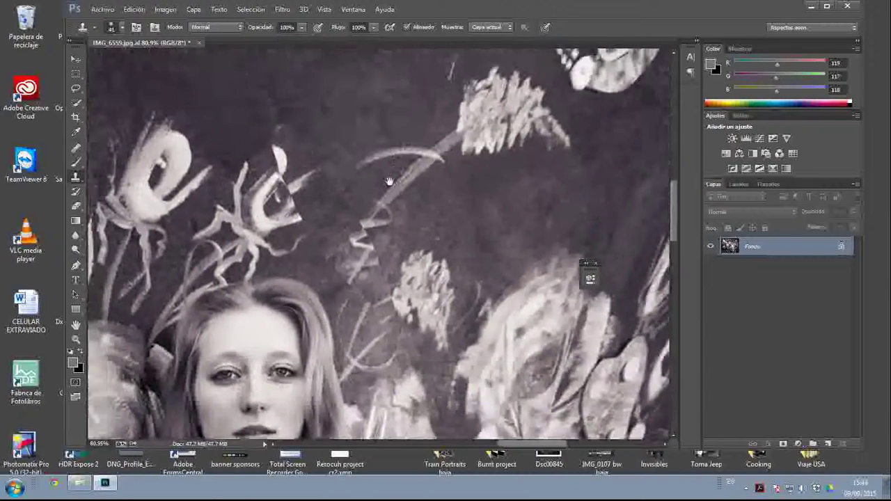
drag(388, 179, 404, 261)
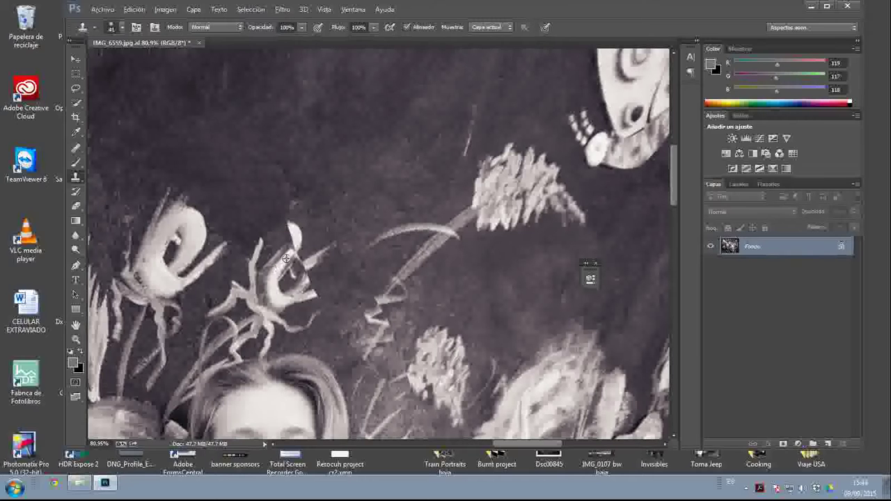
mouse_move(297, 245)
mouse_down()
mouse_move(292, 262)
mouse_move(311, 284)
mouse_move(300, 295)
mouse_move(306, 281)
mouse_up()
alt+click(302, 288)
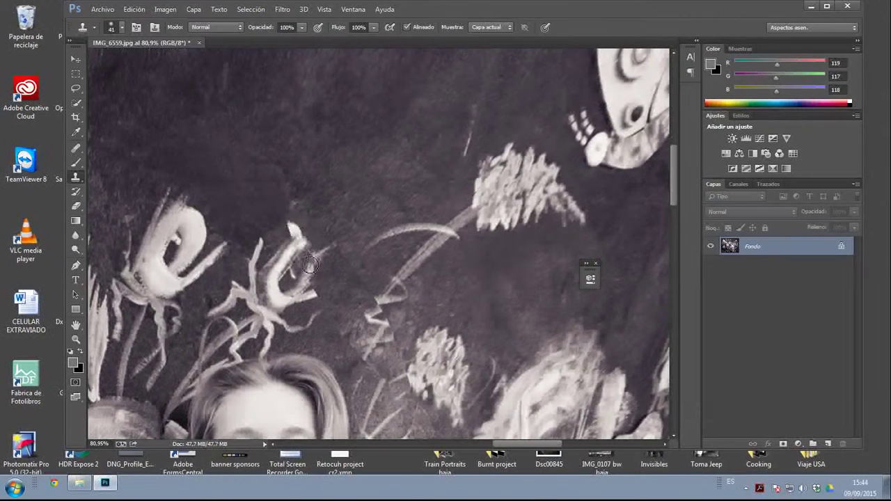
drag(307, 275, 303, 238)
alt+click(329, 331)
click(369, 365)
mouse_move(377, 338)
mouse_down()
mouse_move(357, 396)
mouse_move(396, 341)
mouse_move(390, 310)
mouse_move(390, 353)
mouse_up()
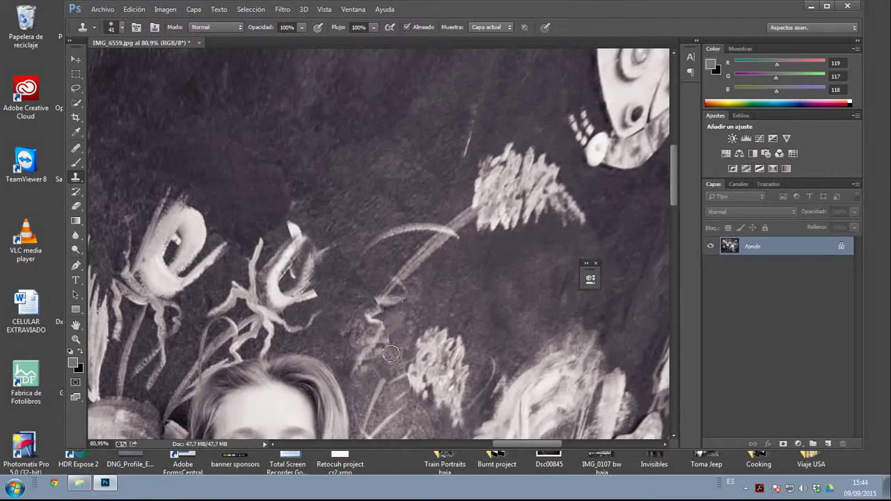
key(ctrl+alt+z)
- Clone wall and stem texture over the jagged break in the flower stem above the woman's head, sampling twice
alt+click(375, 265)
drag(373, 298, 373, 309)
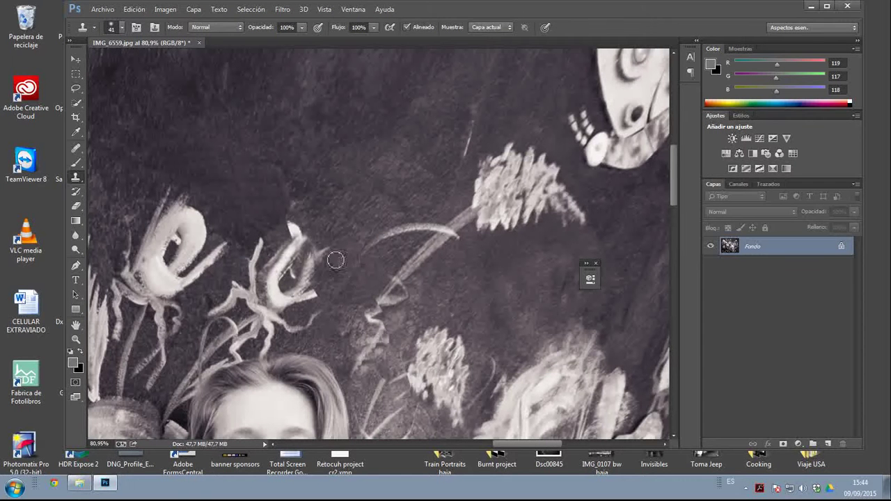
alt+click(387, 289)
drag(382, 303, 369, 319)
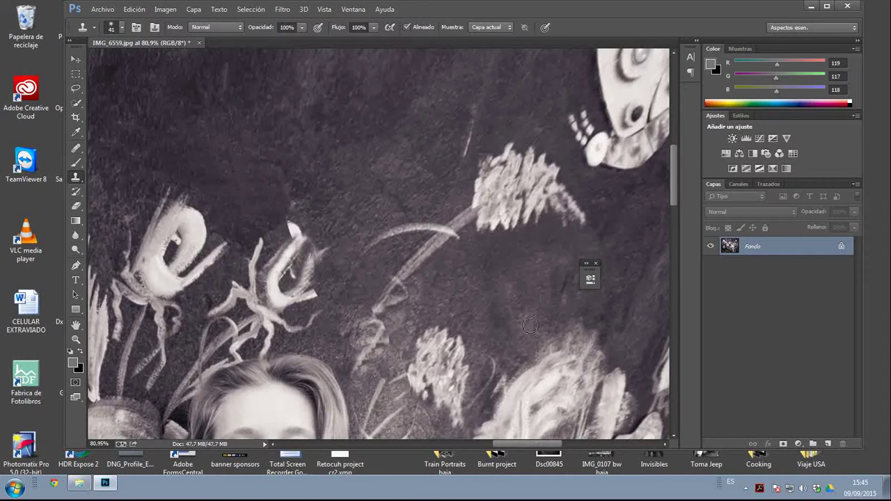
- Clone dark wall texture over the long thin light streak beside the upper butterfly, up to the photo's top edge
drag(529, 310, 284, 412)
drag(298, 140, 348, 263)
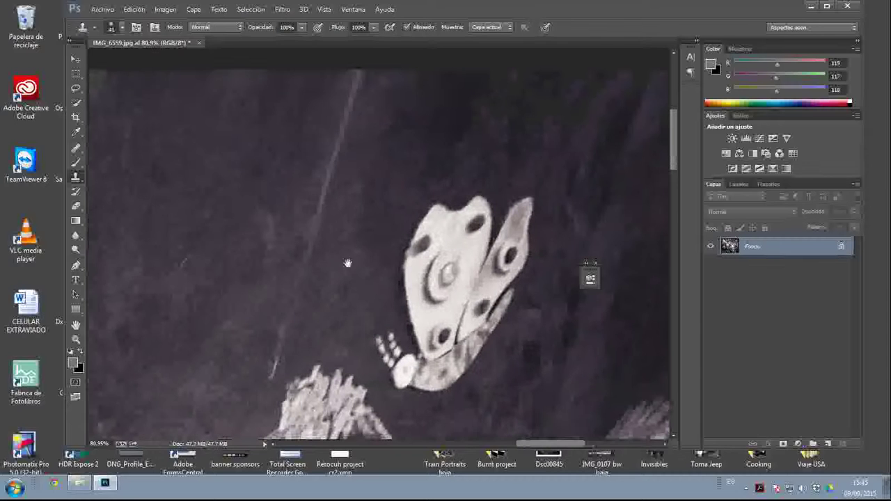
alt+click(293, 348)
mouse_move(271, 386)
mouse_down()
mouse_move(281, 343)
mouse_move(256, 420)
mouse_move(261, 414)
mouse_up()
alt+click(236, 365)
mouse_move(255, 383)
mouse_down()
mouse_move(244, 417)
mouse_move(258, 382)
mouse_up()
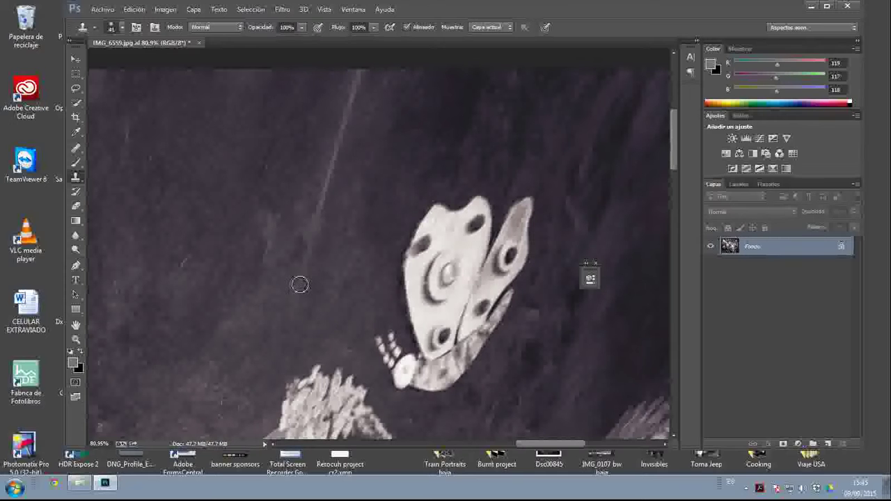
mouse_move(329, 226)
mouse_down()
mouse_move(310, 237)
mouse_move(350, 93)
mouse_move(318, 116)
mouse_move(359, 87)
mouse_move(361, 71)
mouse_move(320, 153)
mouse_up()
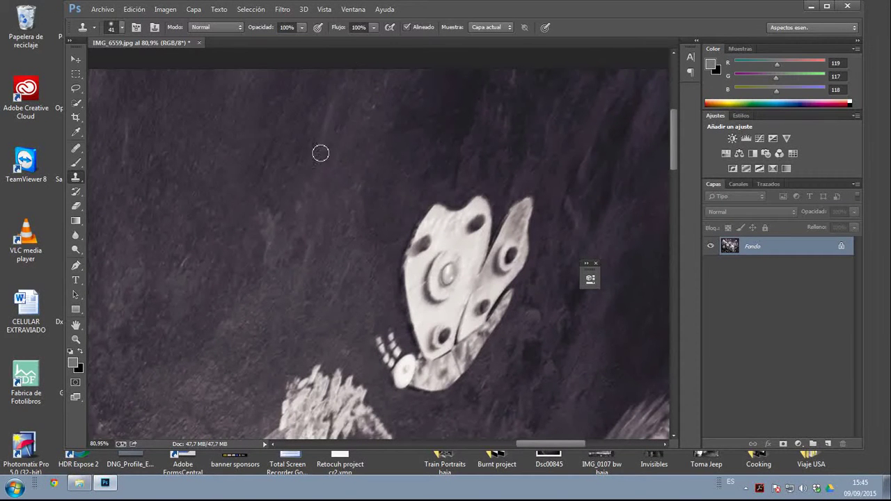
mouse_move(333, 95)
mouse_down()
mouse_move(338, 90)
mouse_move(326, 153)
mouse_up()
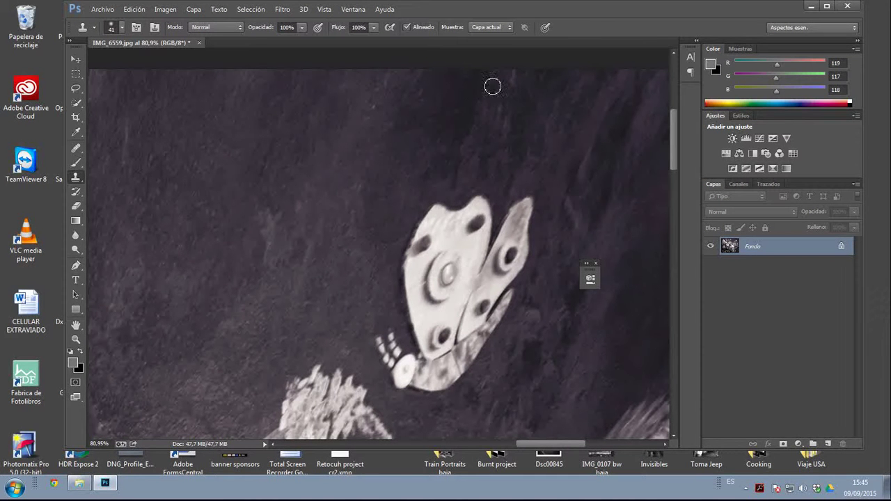
- Fit the whole photo on screen and save it as a maximum-quality baseline JPEG named IMG_6559ps
click(76, 340)
right_click(206, 349)
click(281, 367)
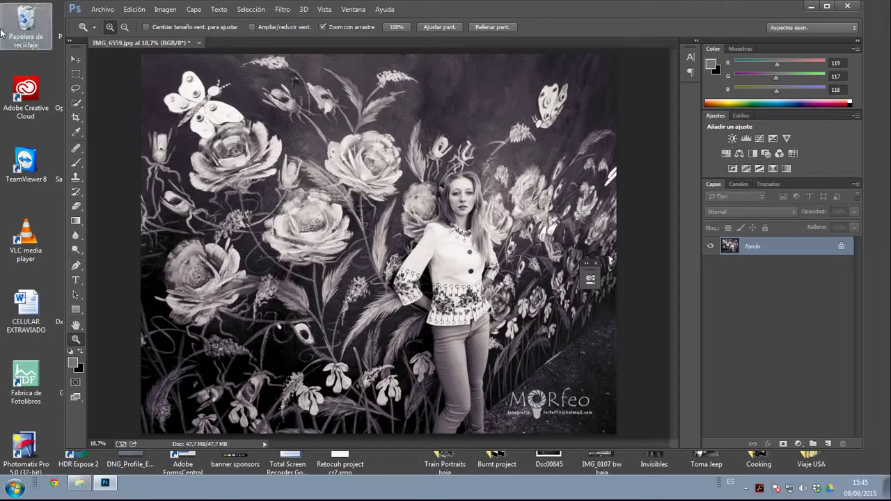
click(103, 10)
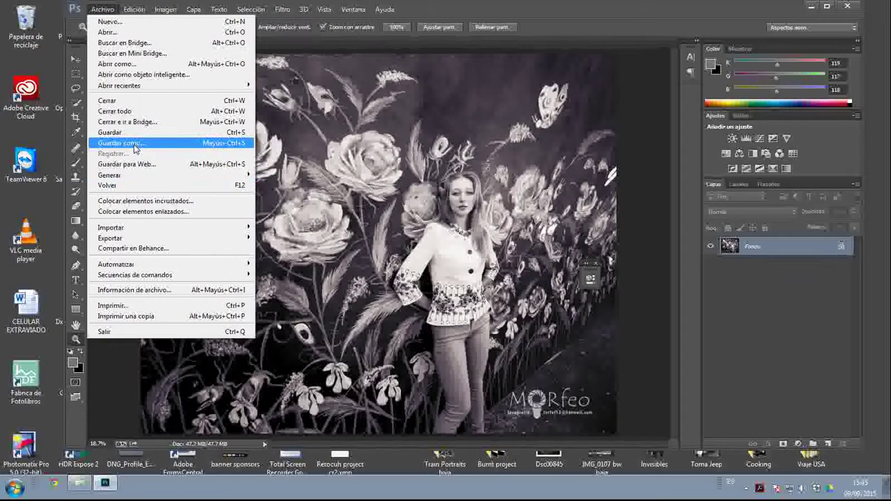
click(135, 146)
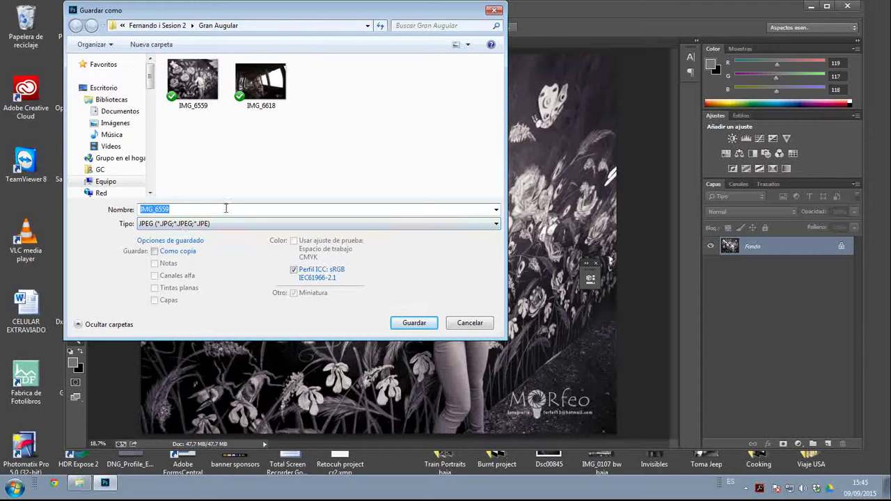
click(222, 209)
text(ps)
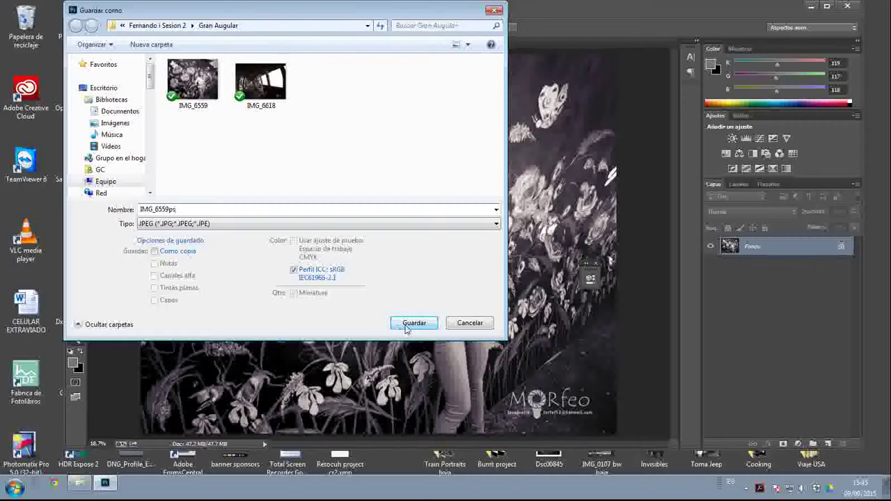
click(410, 322)
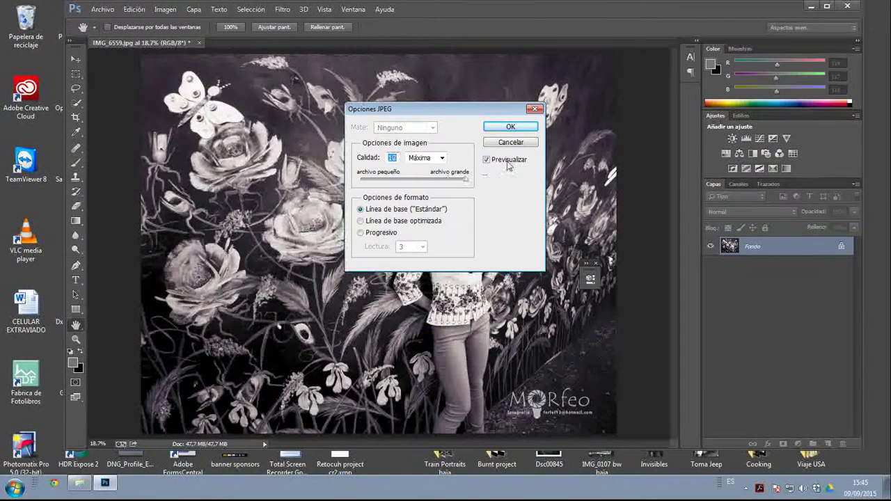
click(510, 126)
- Close the retouched photo's document and minimize Photoshop to get to the Gran Augular folder
key(z)
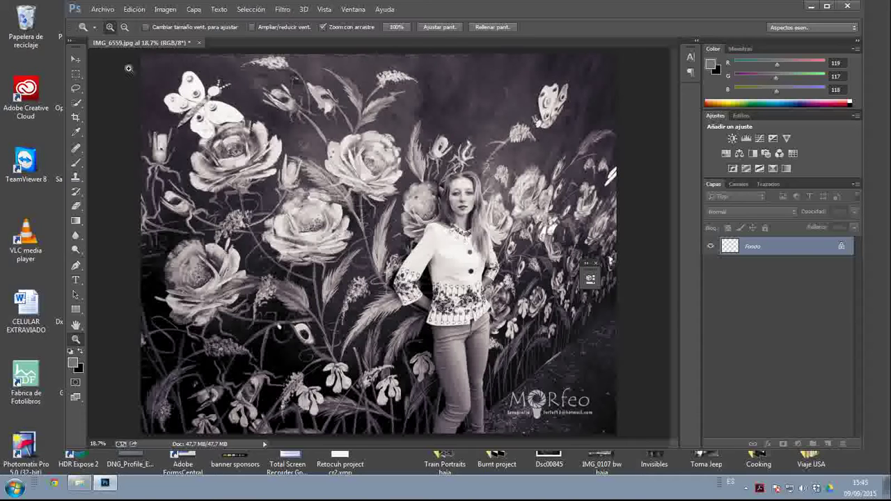
click(201, 44)
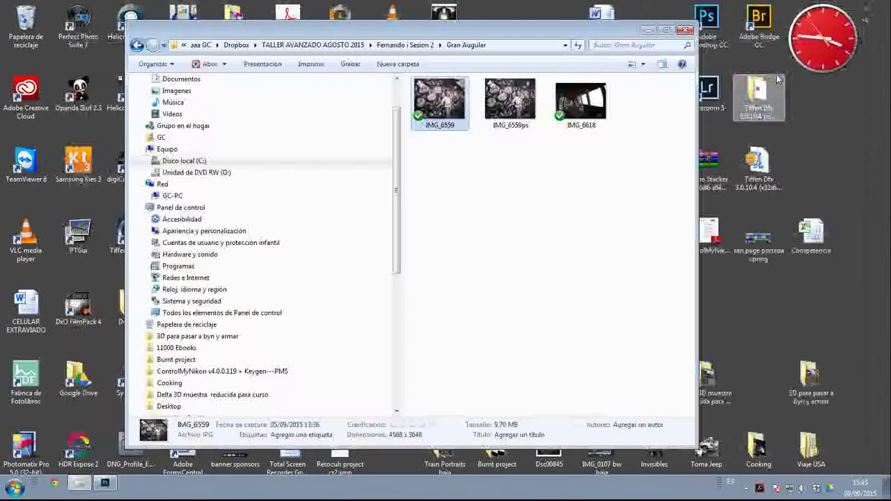
click(811, 7)
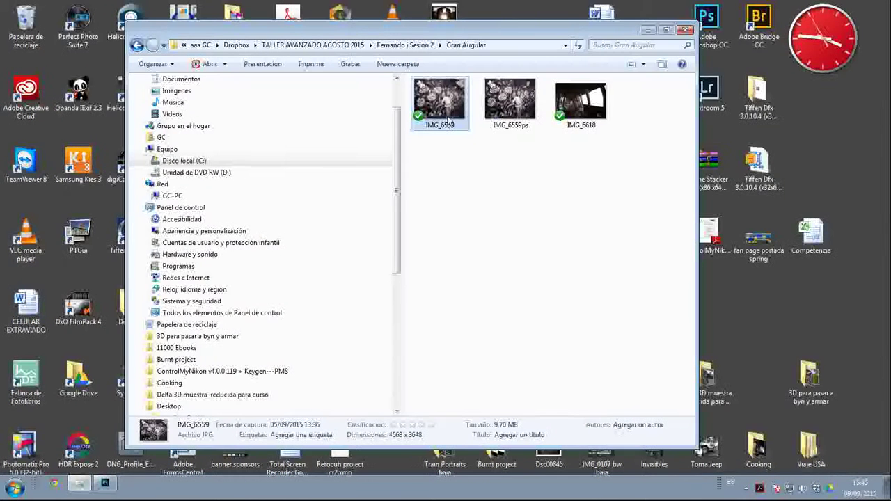
- View the original IMG_6559 full screen in the image viewer, followed by IMG_6559ps, to compare before and after
double_click(446, 119)
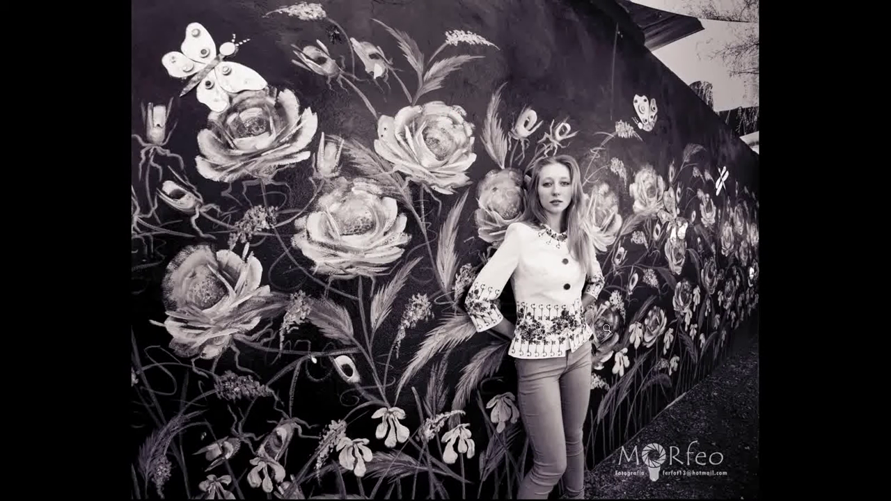
mouse_move(889, 298)
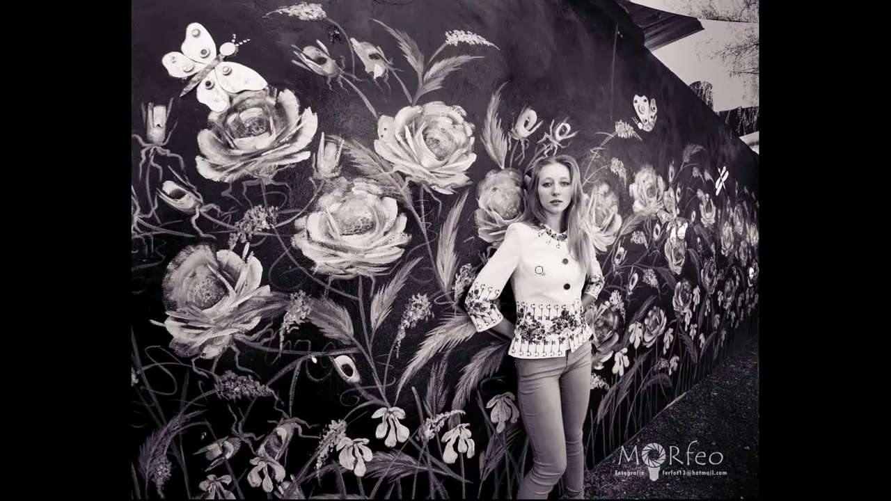
mouse_move(294, 5)
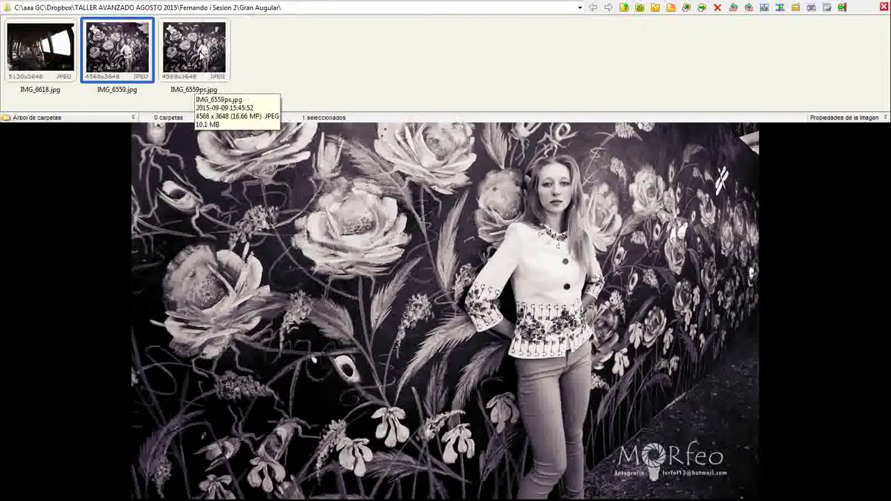
click(202, 53)
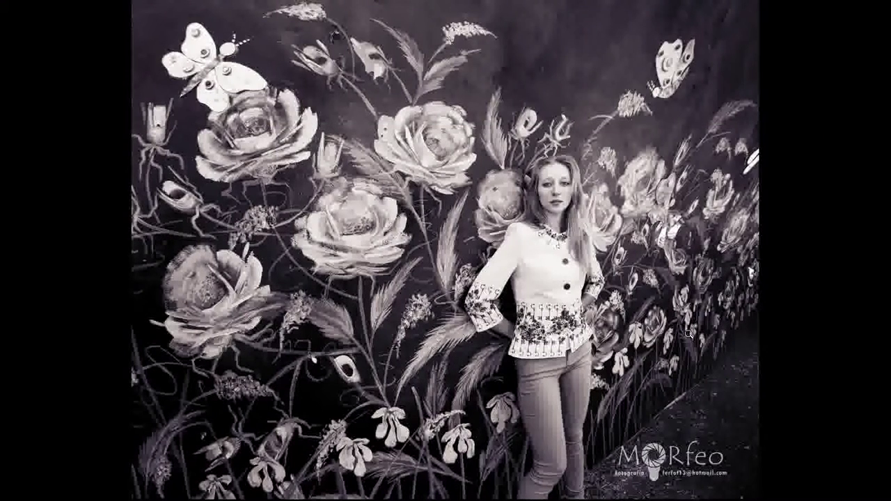